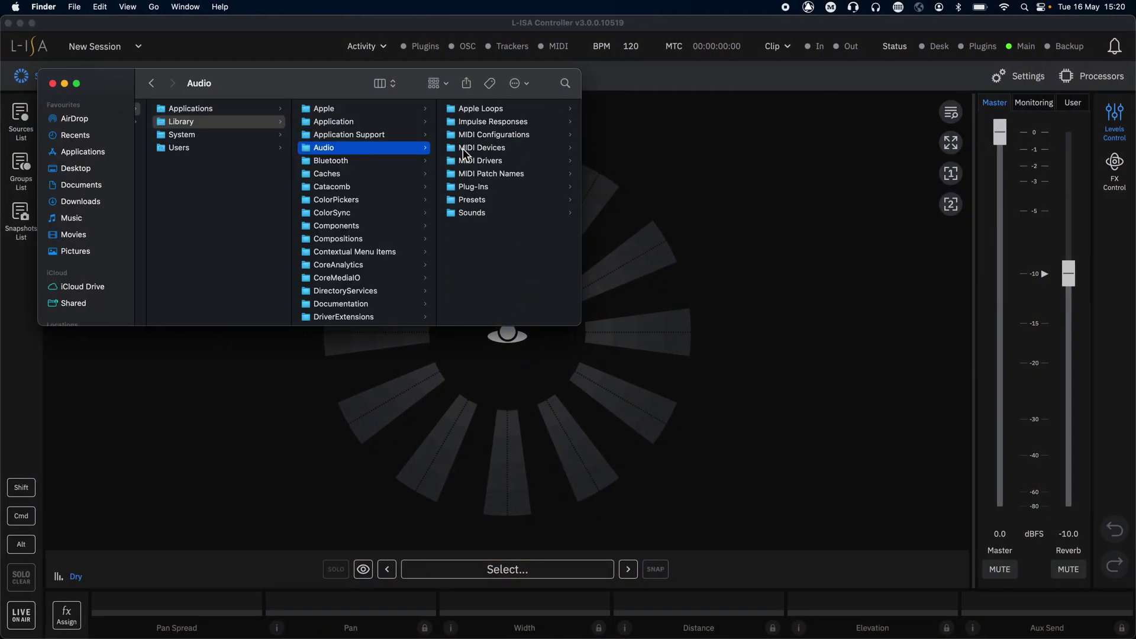
Locate the L-ISA Source Control and Group Control plug-ins in the Components and VST3 folders.
left_click(471, 188)
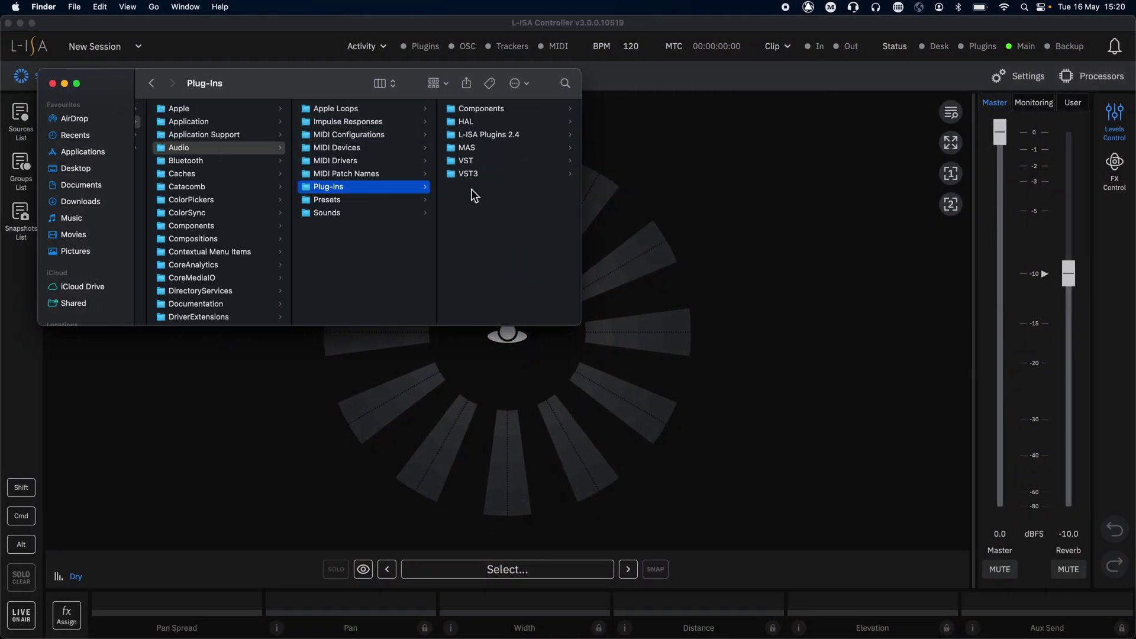
left_click(478, 111)
left_click(560, 174)
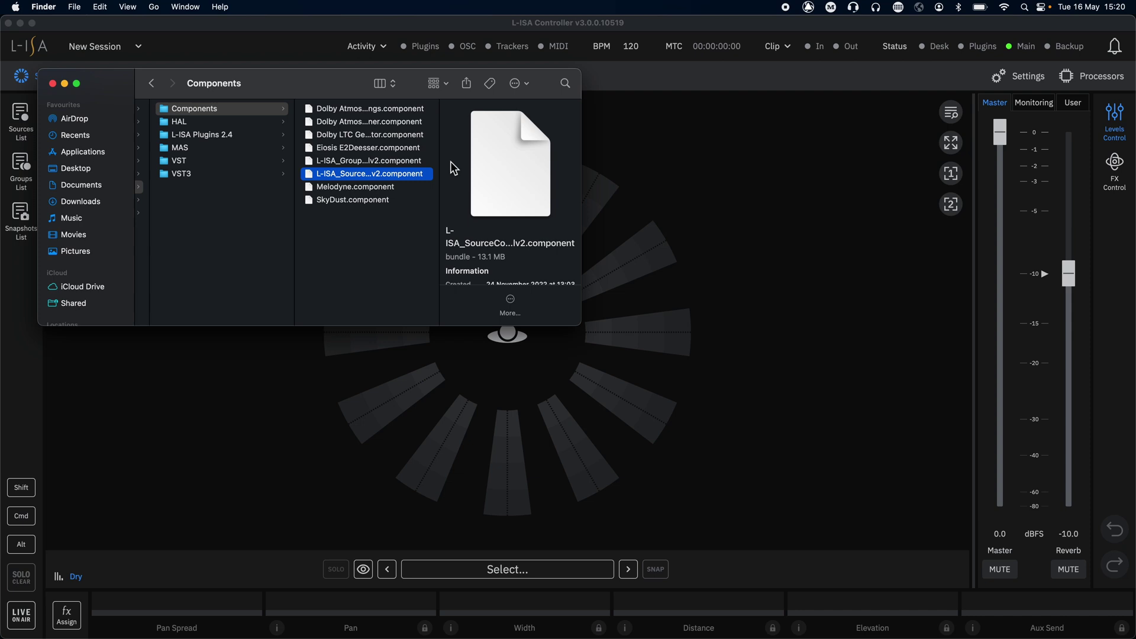
left_click(409, 160, "shift")
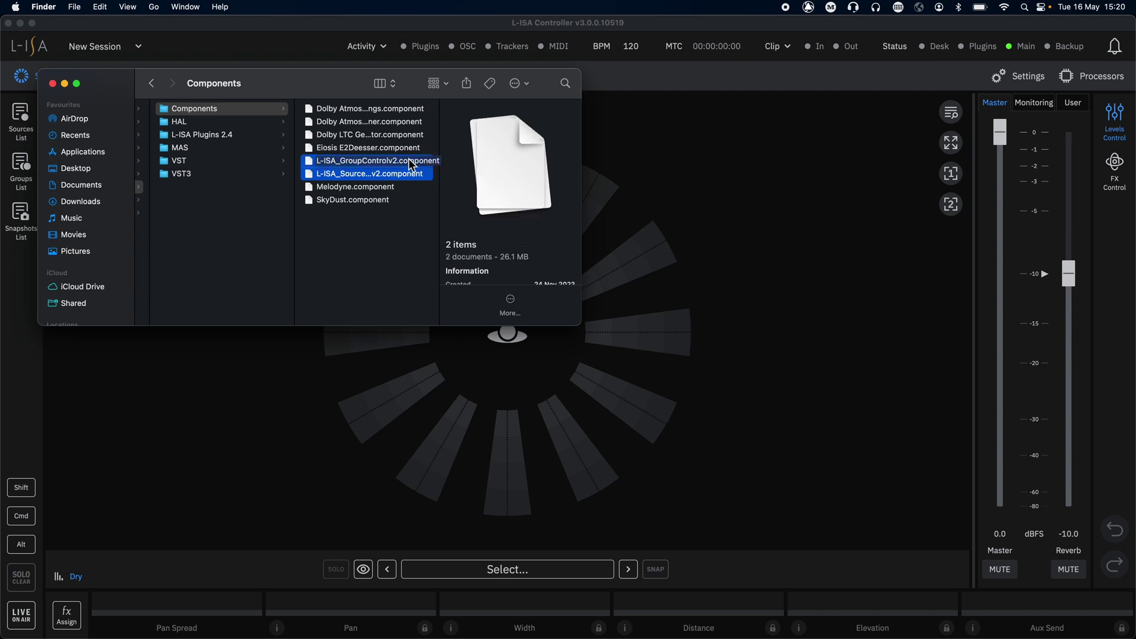
left_click(219, 174)
left_click(362, 200)
left_click(362, 213, "shift")
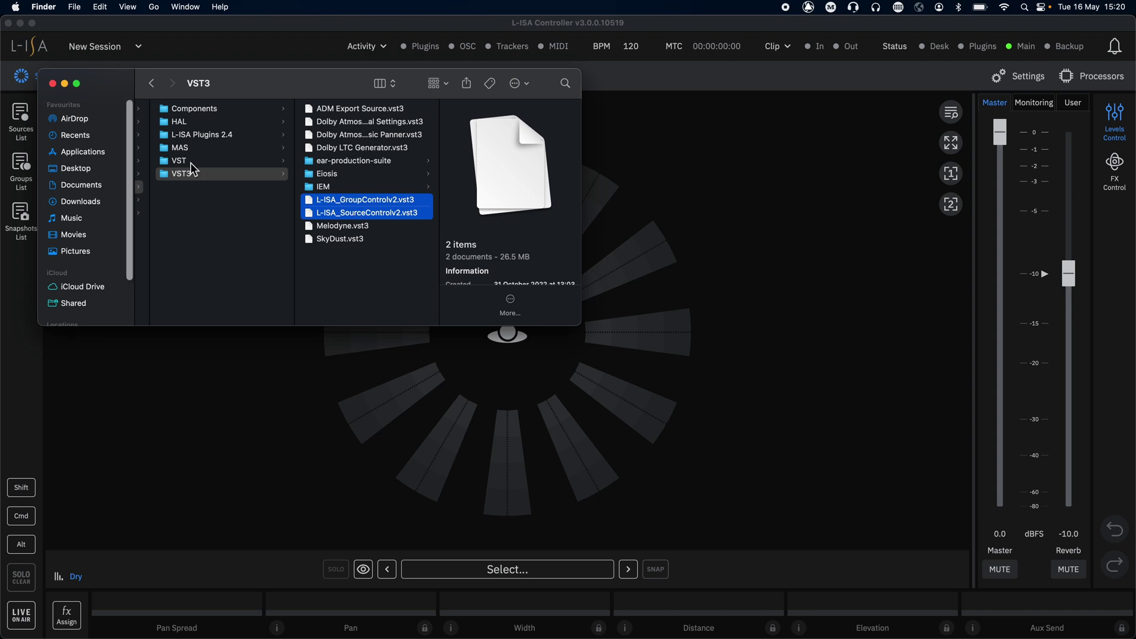
Browse Application Support > Avid > Audio > Plug-Ins to view the AAX plug-ins.
scroll(195, 168, "left", 10)
left_click(315, 134)
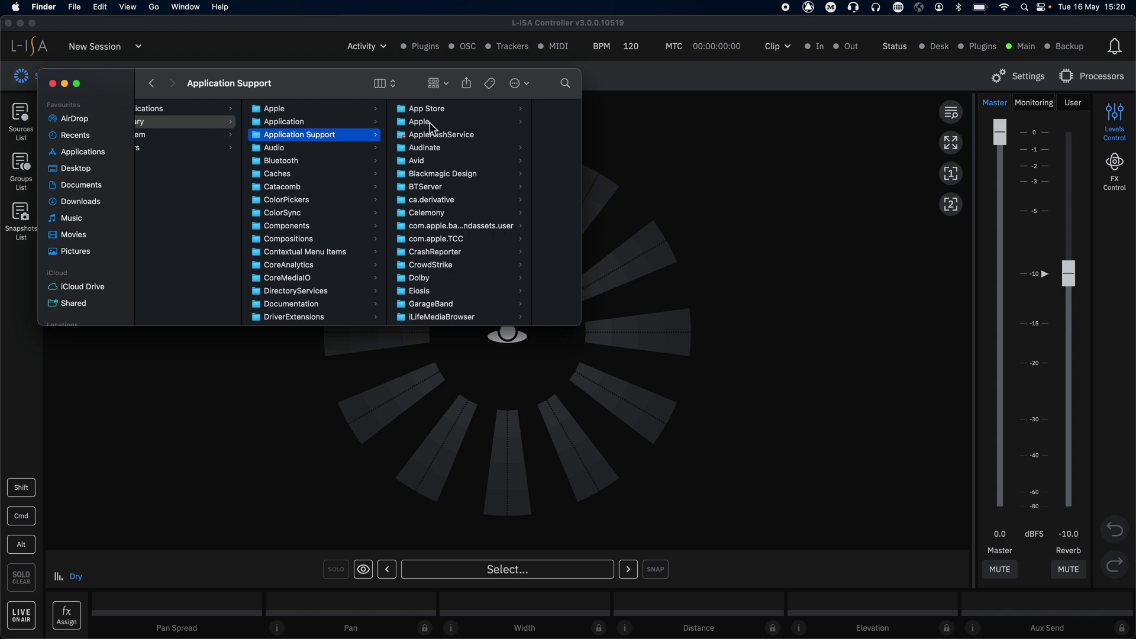
left_click(433, 160)
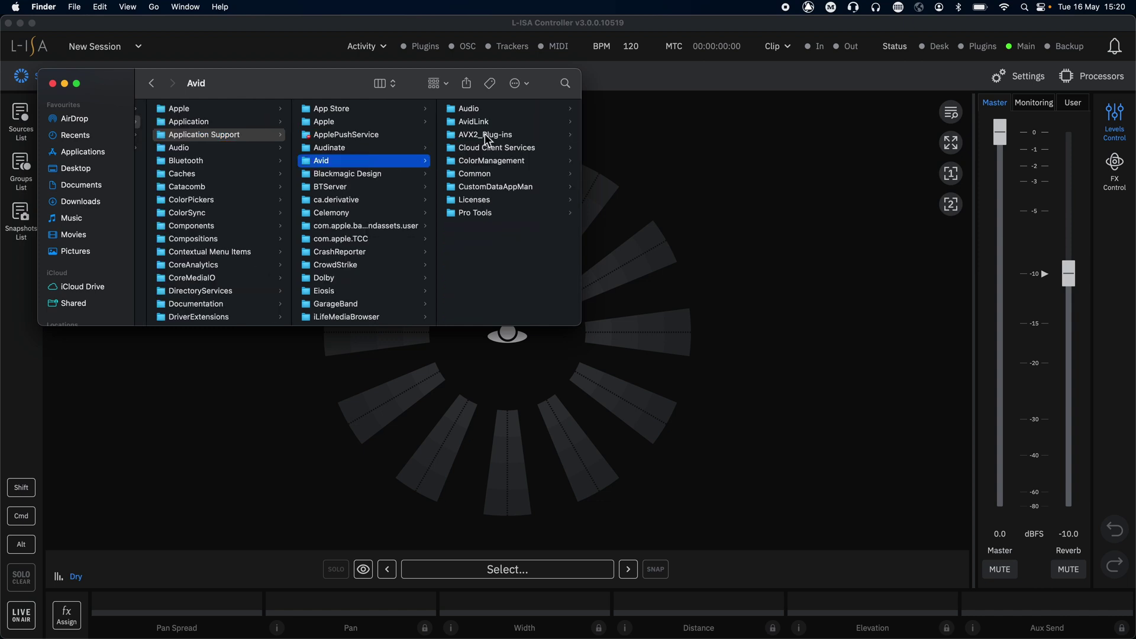
left_click(483, 111)
left_click(485, 113)
scroll(498, 178, "down", 5)
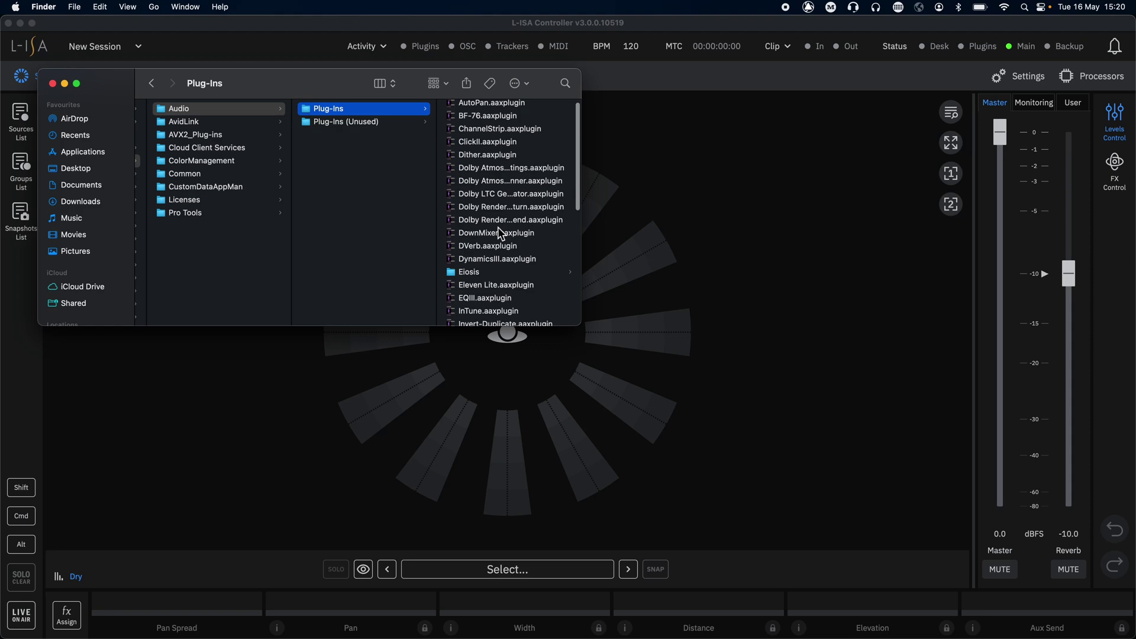
Open the Plug-Ins folder under C:\Program Files\Common Files\Avid\Audio.
left_click(516, 194)
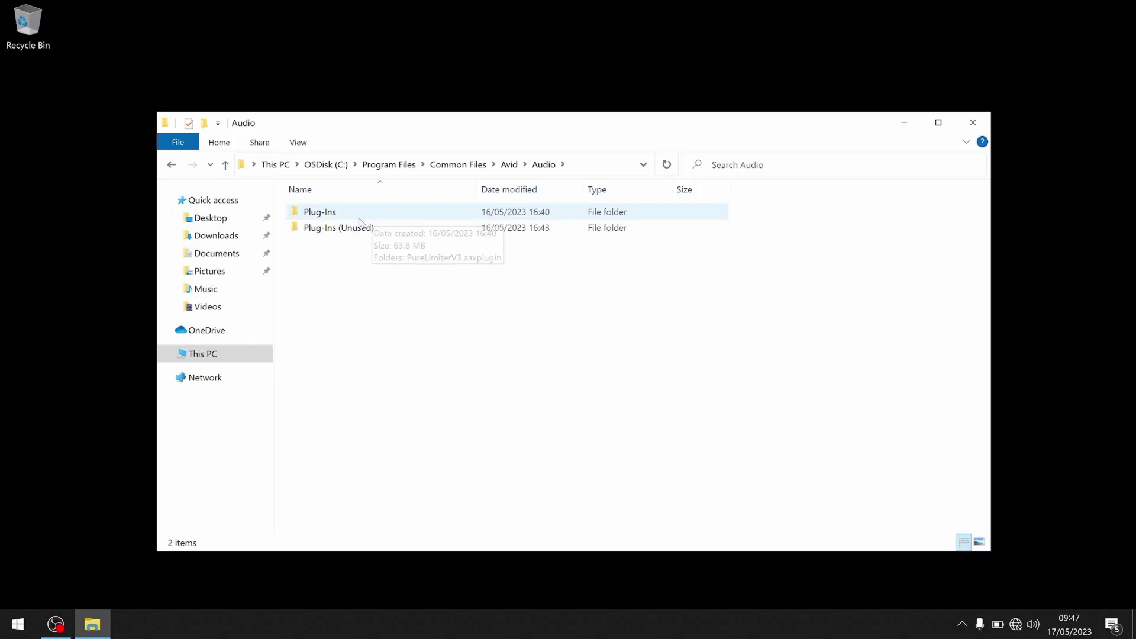
double_click(363, 212)
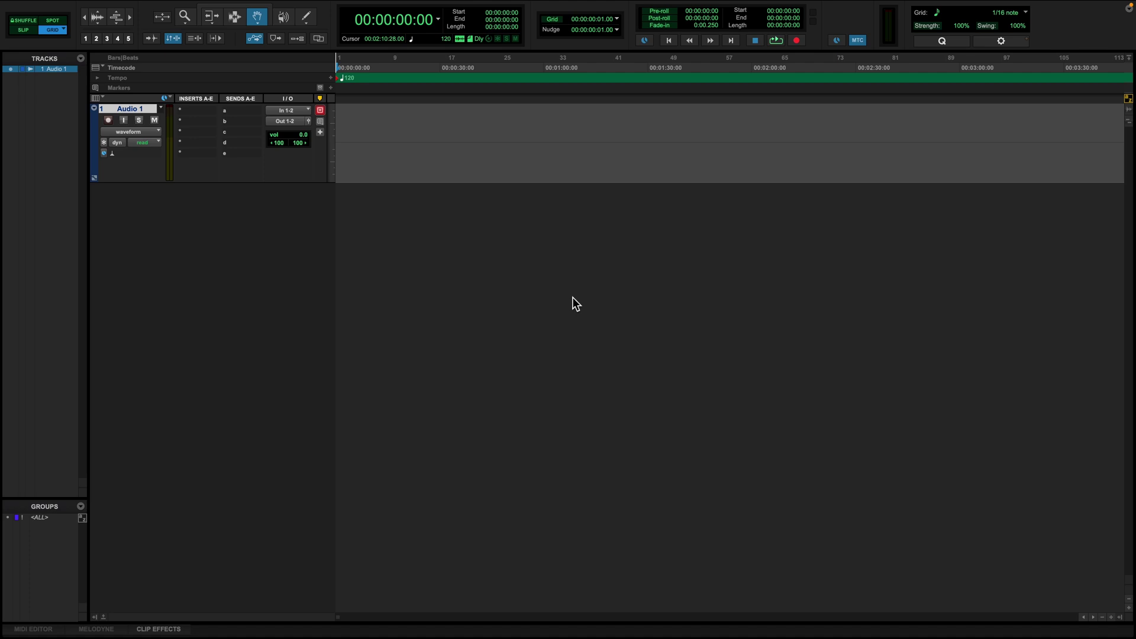
Insert L-ISA Source Control (stereo) from Sound Field on Audio 1's first insert slot.
left_click(205, 109)
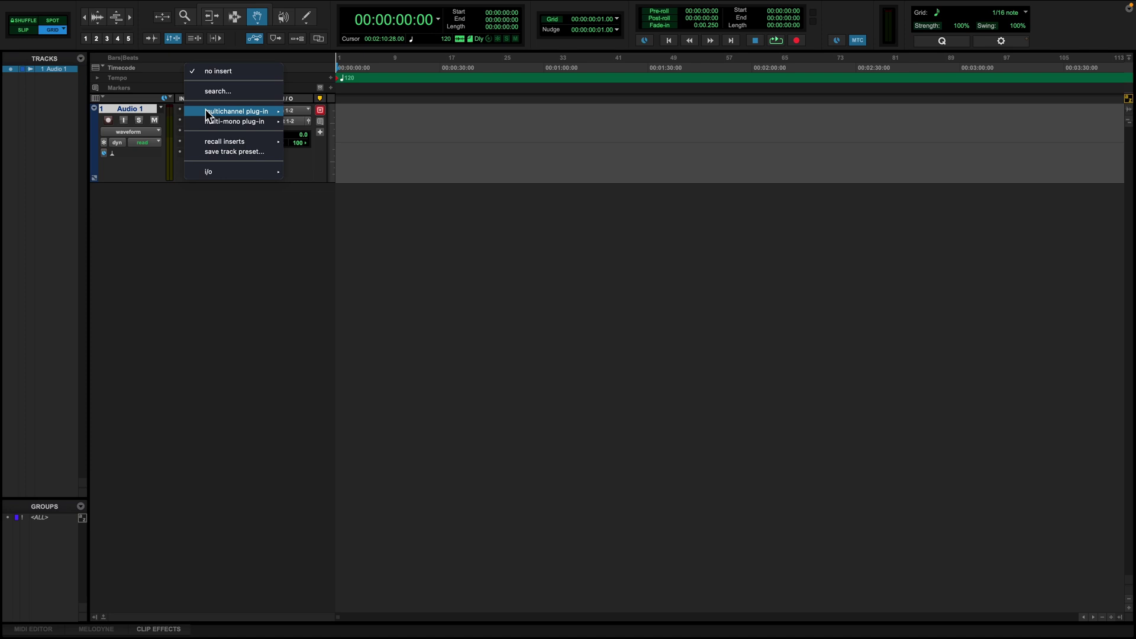
mouse_move(231, 110)
mouse_move(347, 195)
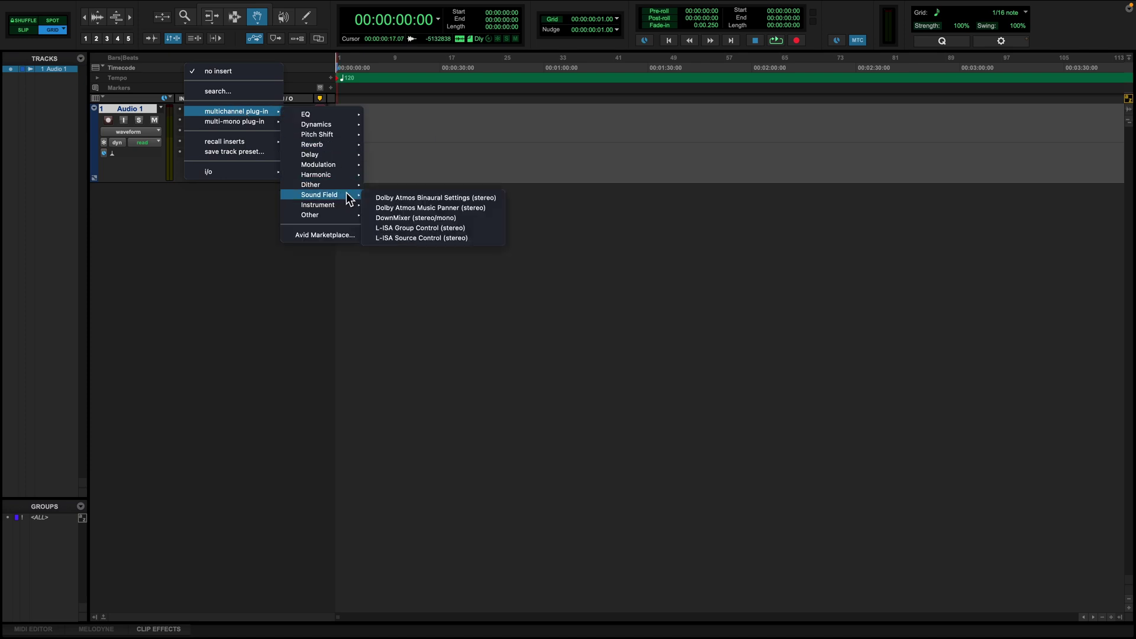
left_click(439, 238)
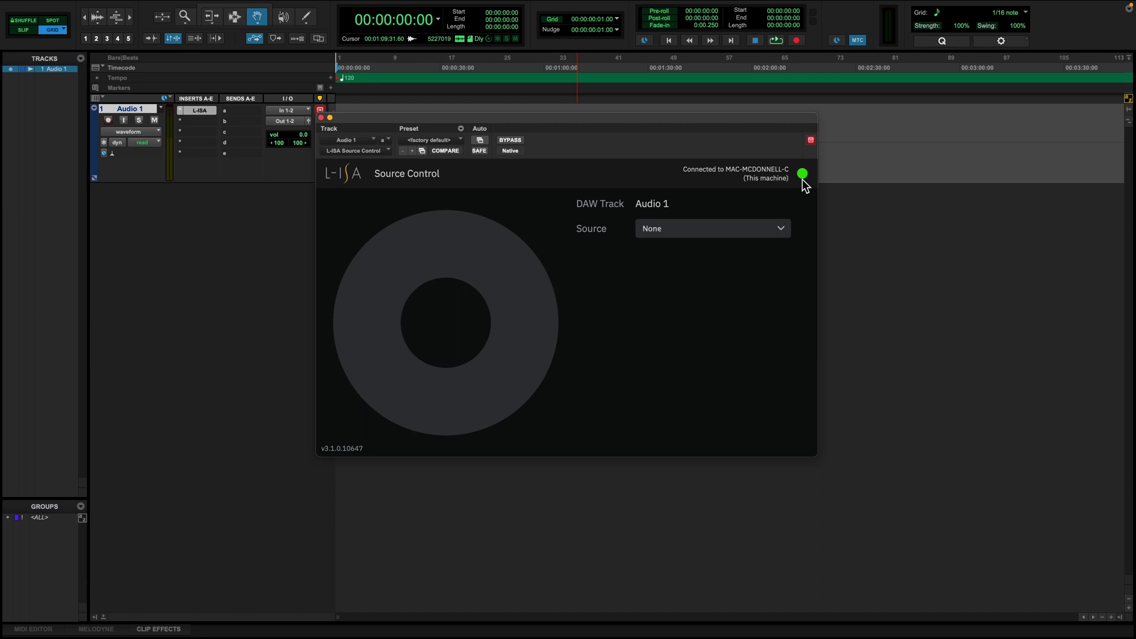
Set the Source Control plugin's Source to 1. Source 1.
left_click(784, 229)
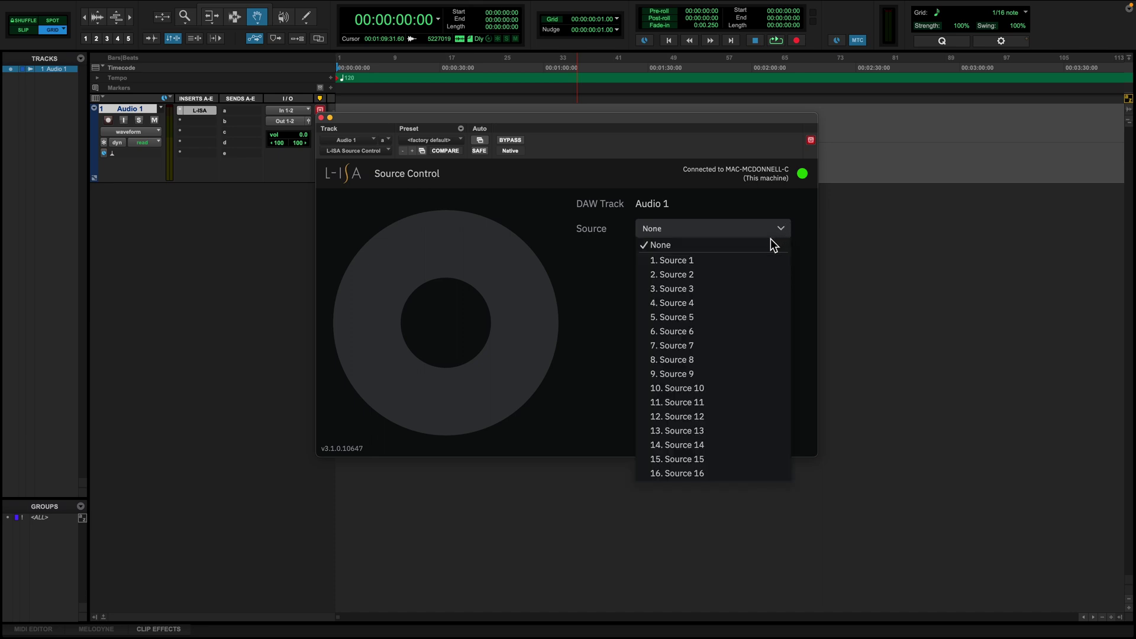
left_click(747, 261)
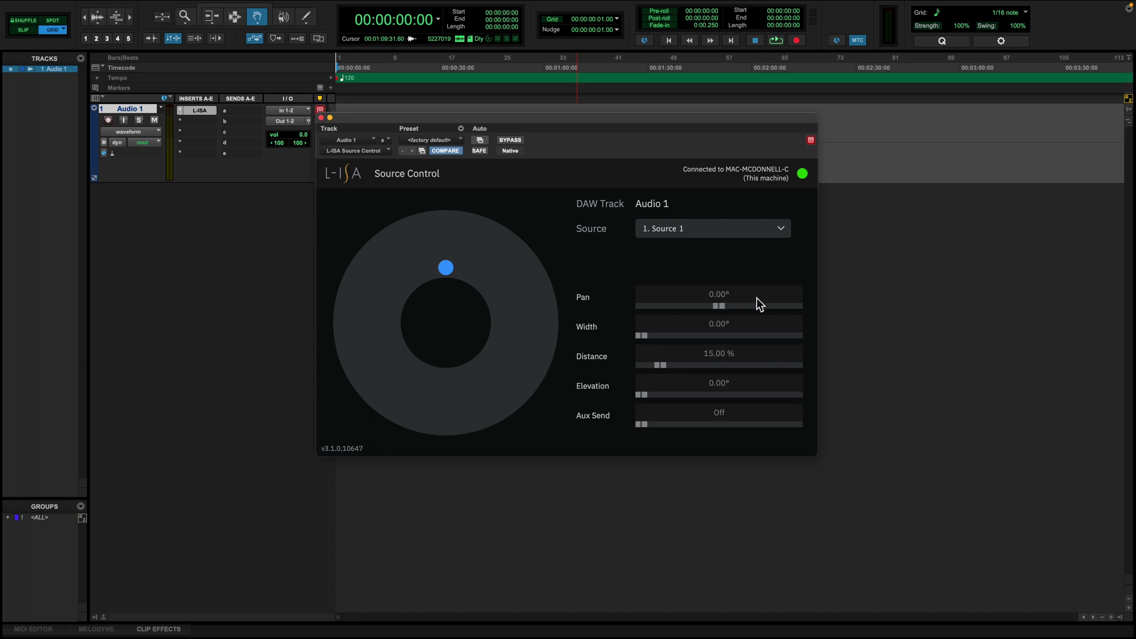
In L-ISA Controller, show the Sources Control table with its Plugin column.
key("ctrl+Right")
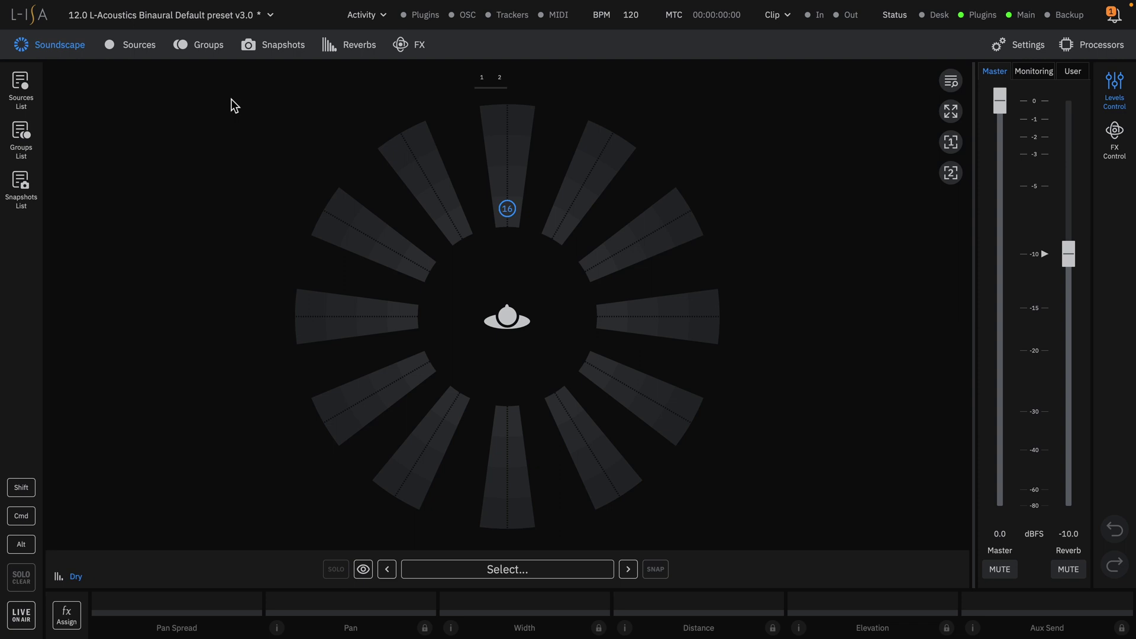
left_click(151, 49)
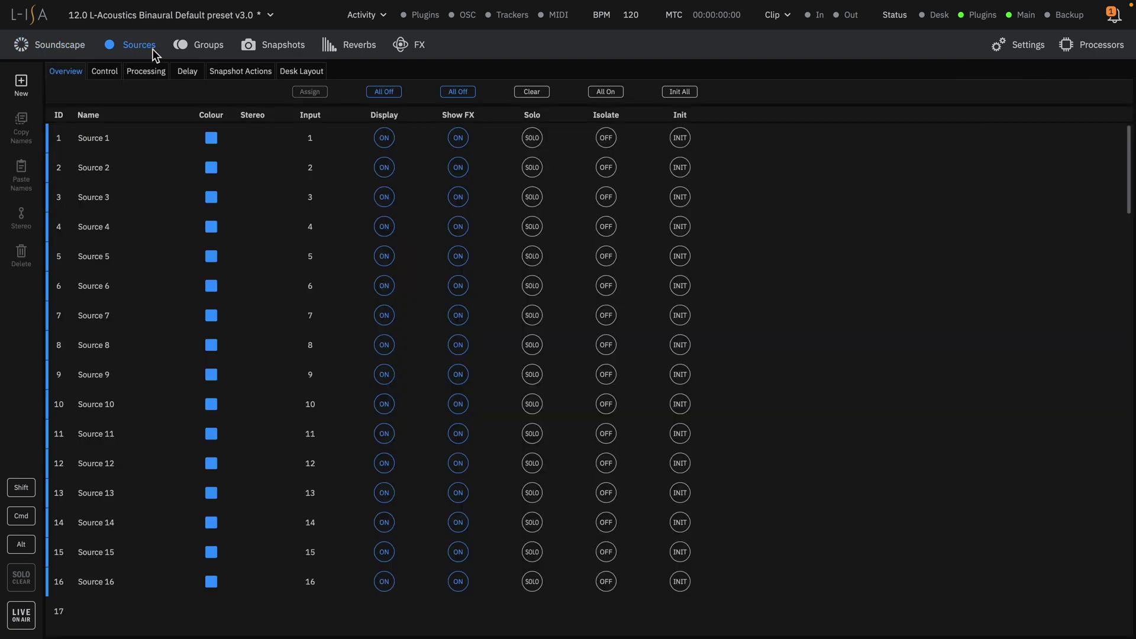
left_click(111, 72)
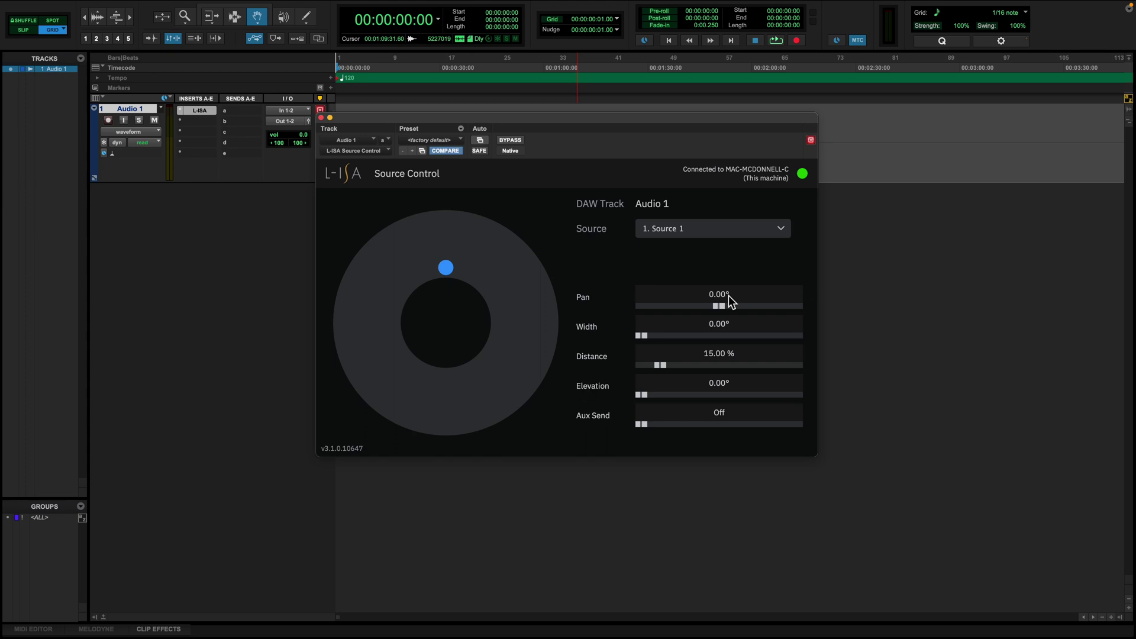
Move Source 1 to the soundscape's lower left, about -130° pan, with greater distance.
mouse_move(729, 297)
left_mouse_down()
mouse_move(703, 300)
mouse_move(750, 299)
left_mouse_up()
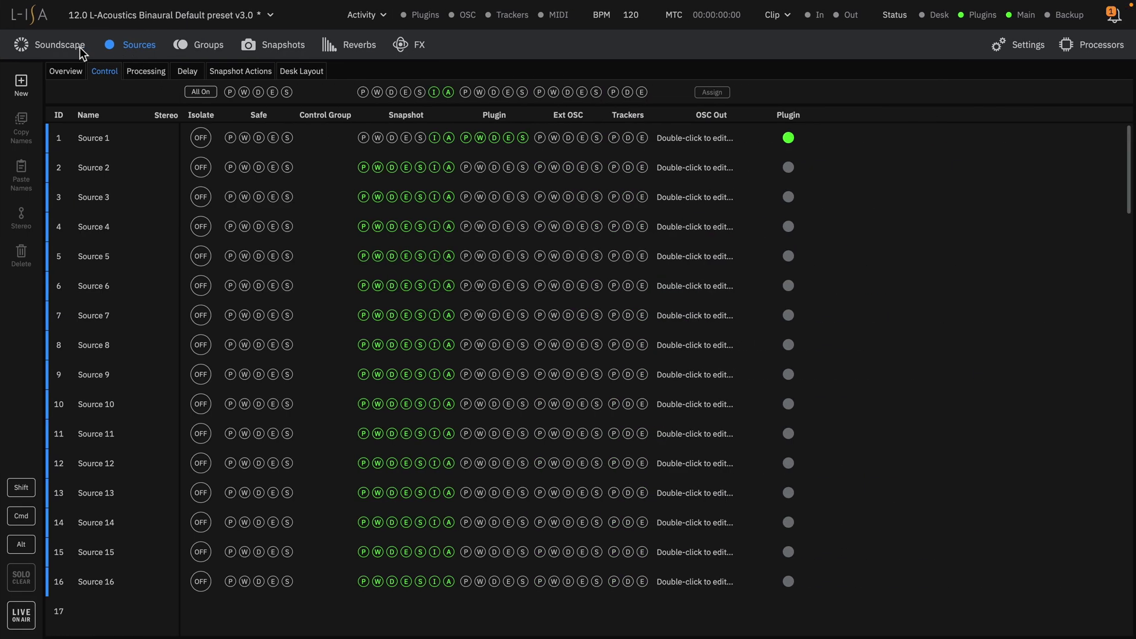
left_click(80, 48)
left_click(586, 243)
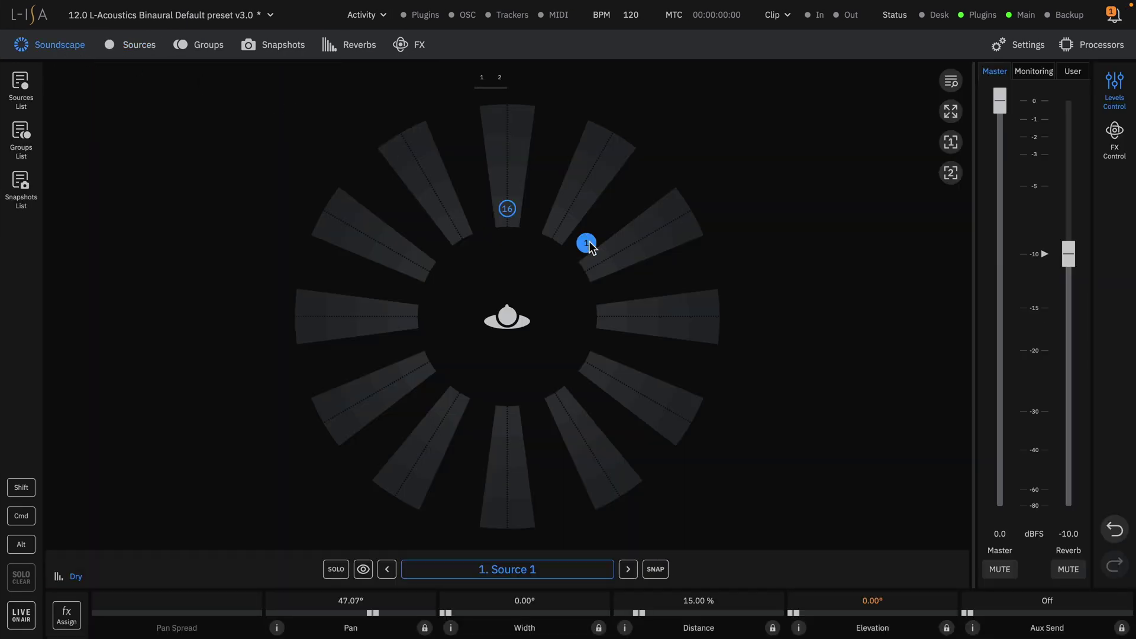
left_click_drag(589, 242, 378, 277)
left_click_drag(687, 611, 733, 612)
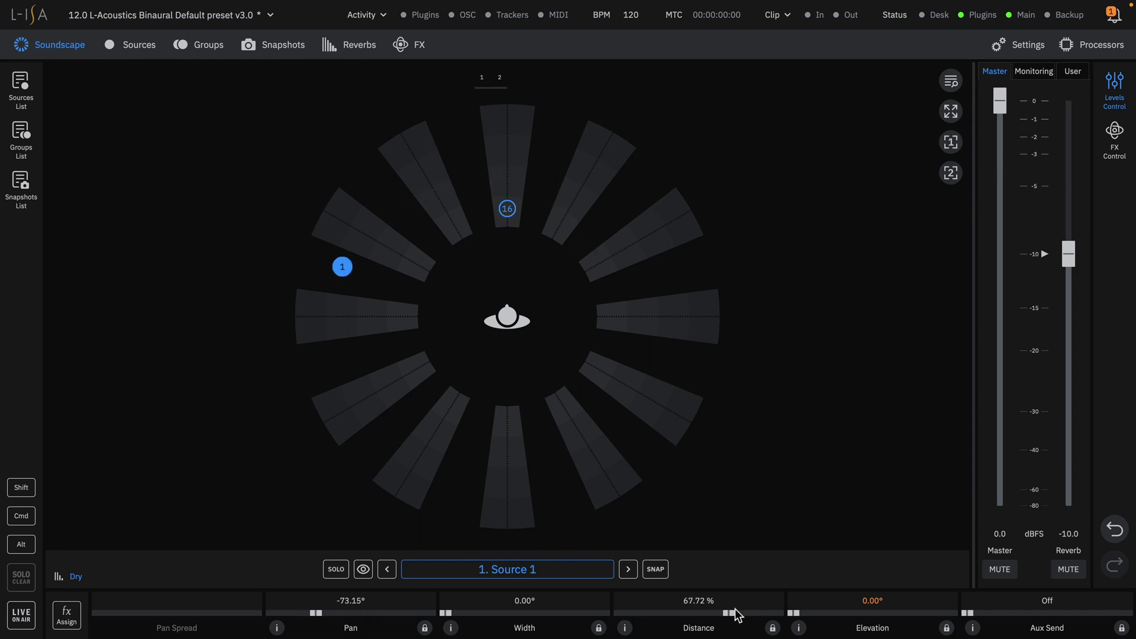
left_click(617, 484)
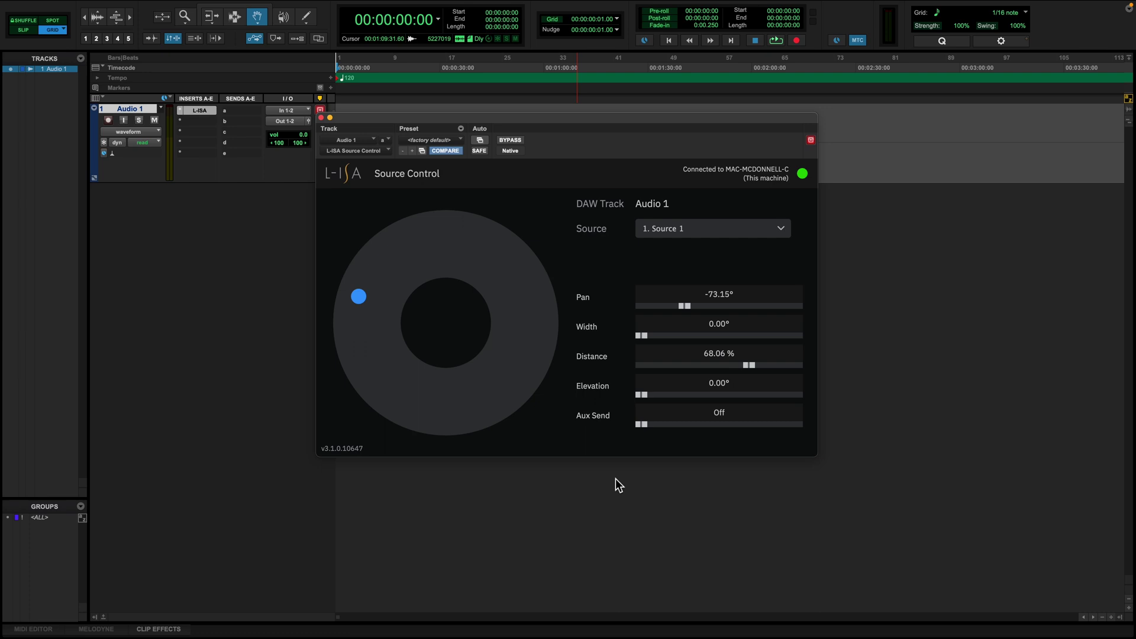
left_click_drag(360, 294, 391, 366)
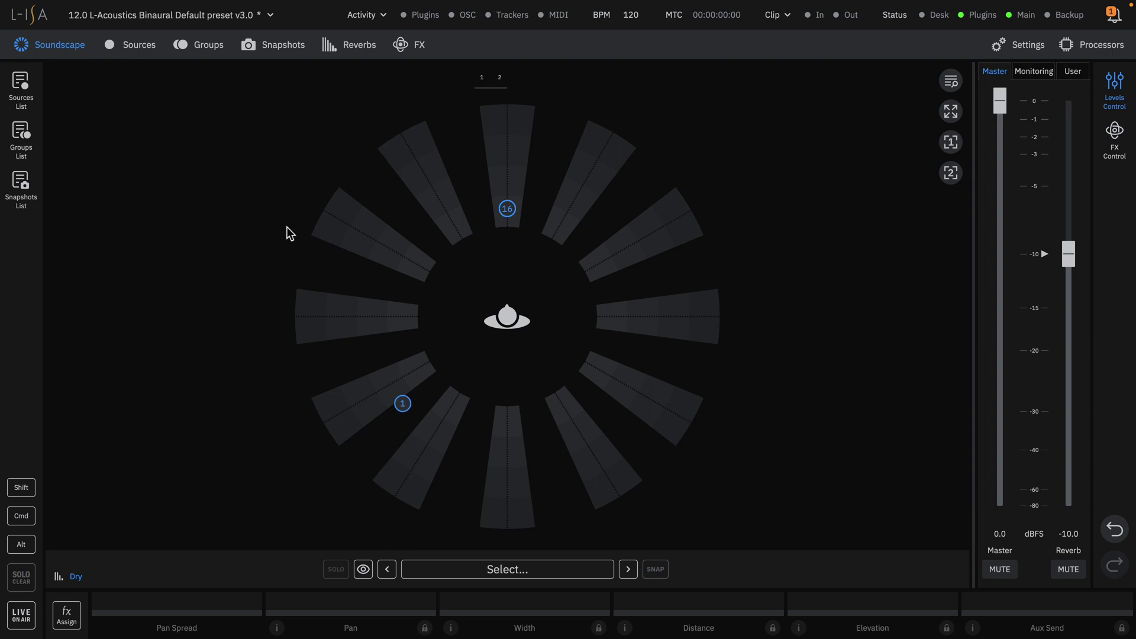
Keep Global plugin connections limited to This machine only in the controller settings.
left_click(137, 47)
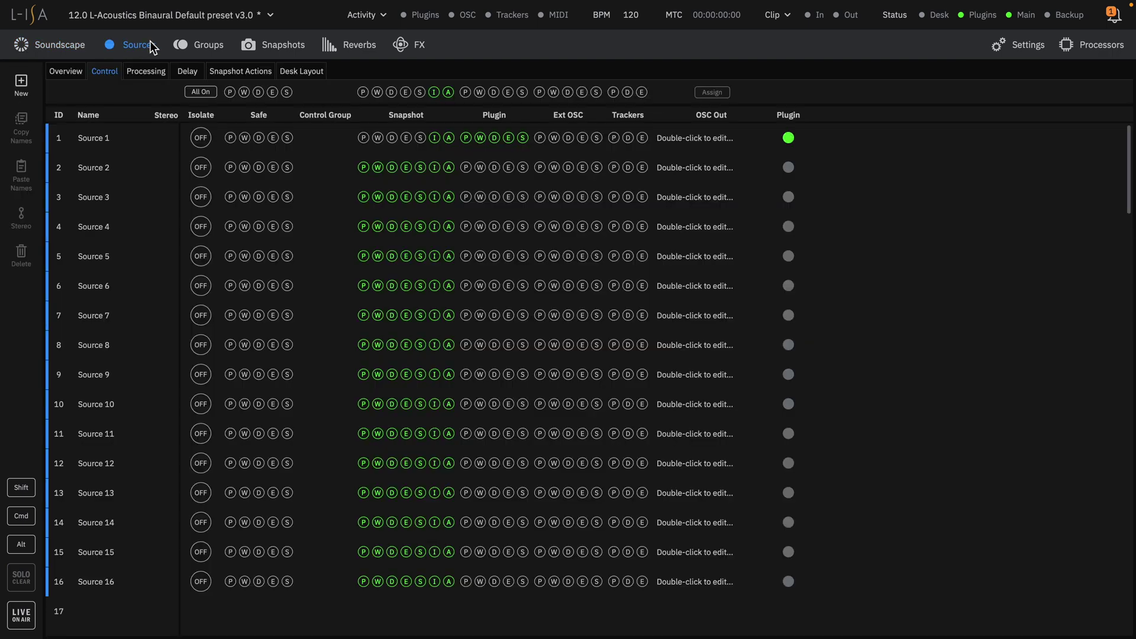
mouse_move(789, 141)
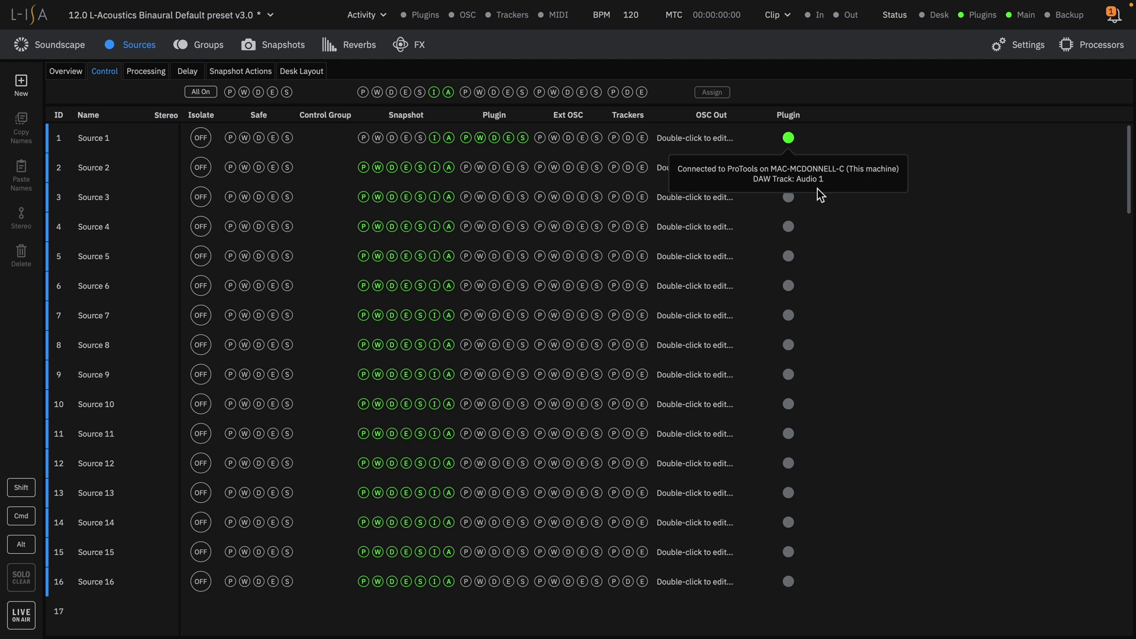
left_click(1014, 51)
left_click(539, 72)
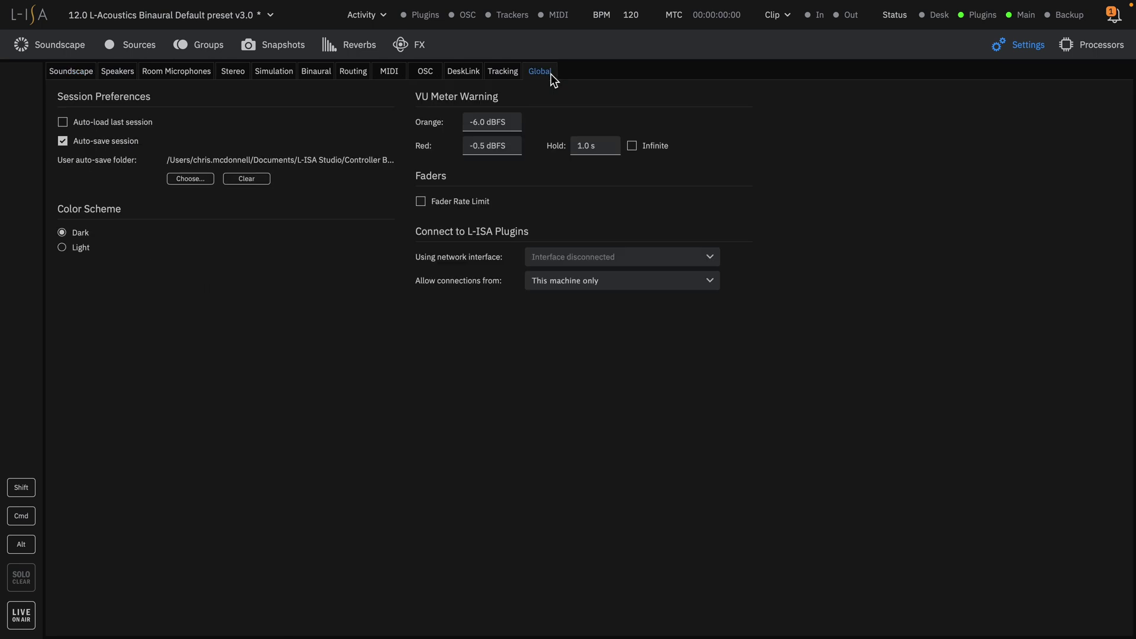
left_click(577, 282)
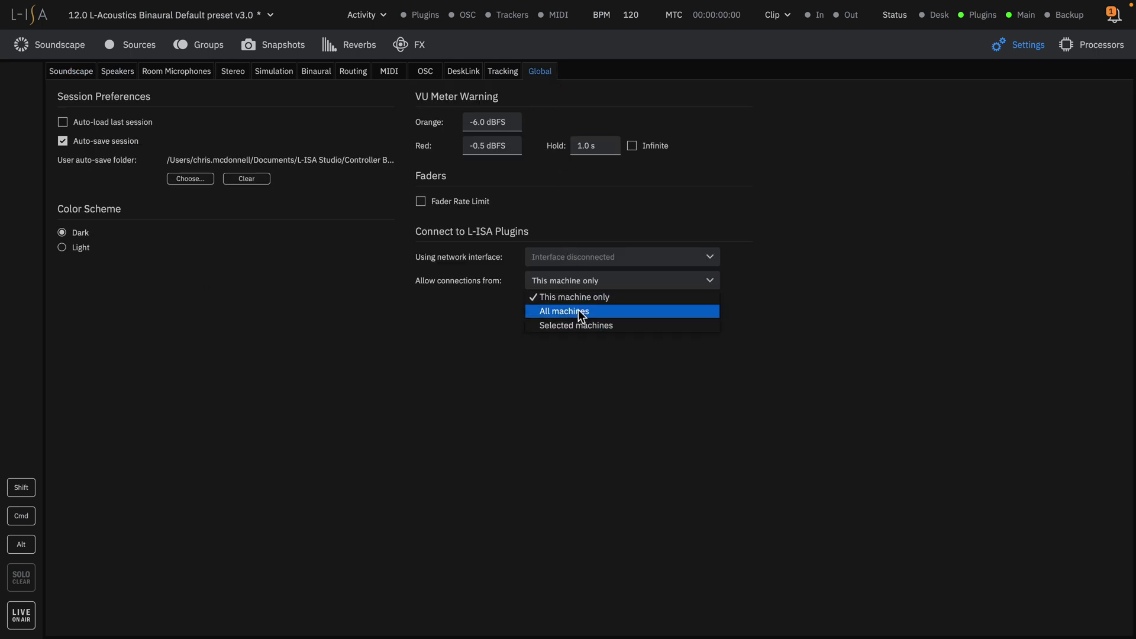
left_click(577, 282)
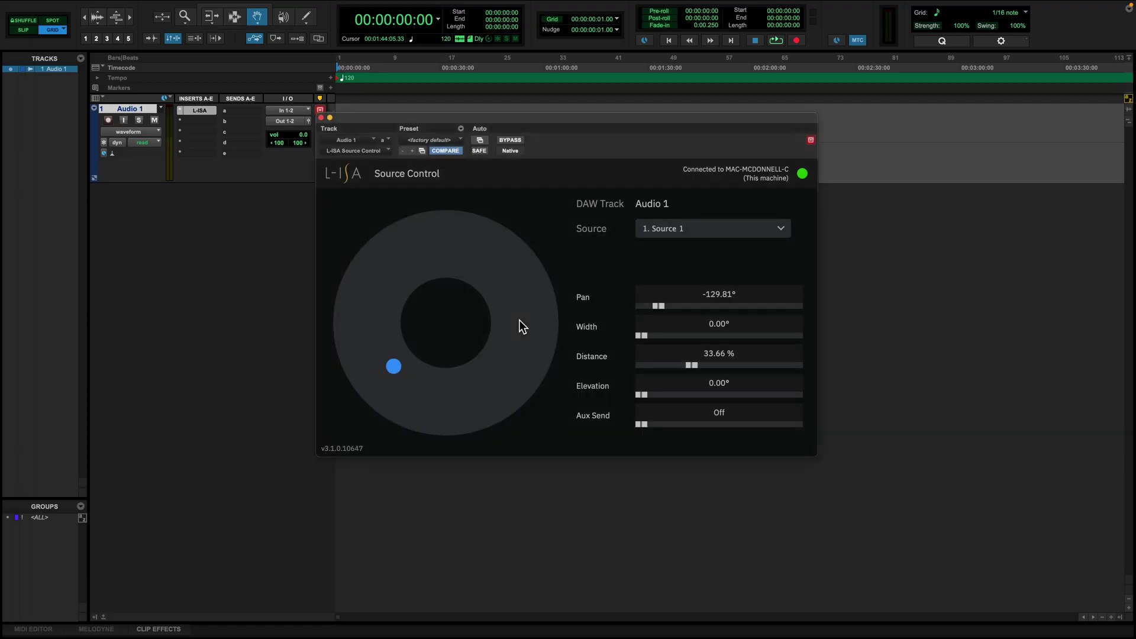
Enable automation for Source Control parameters Pan L through Aux Send R.
left_click(479, 140)
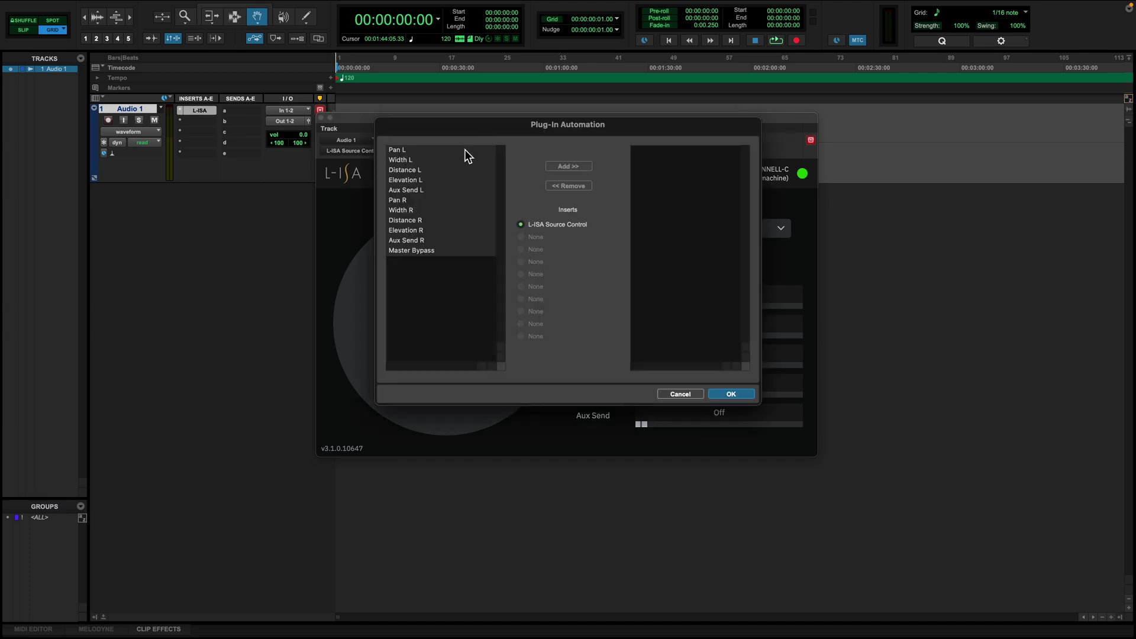
left_click(464, 151)
left_click(423, 239, "shift")
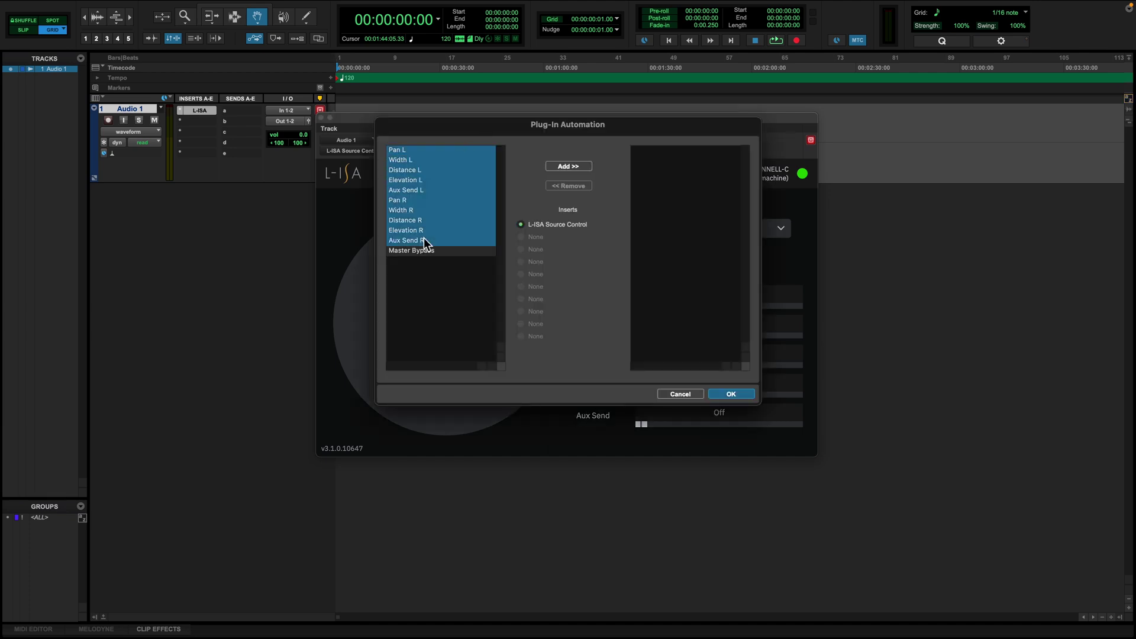
left_click(573, 168)
left_click(728, 394)
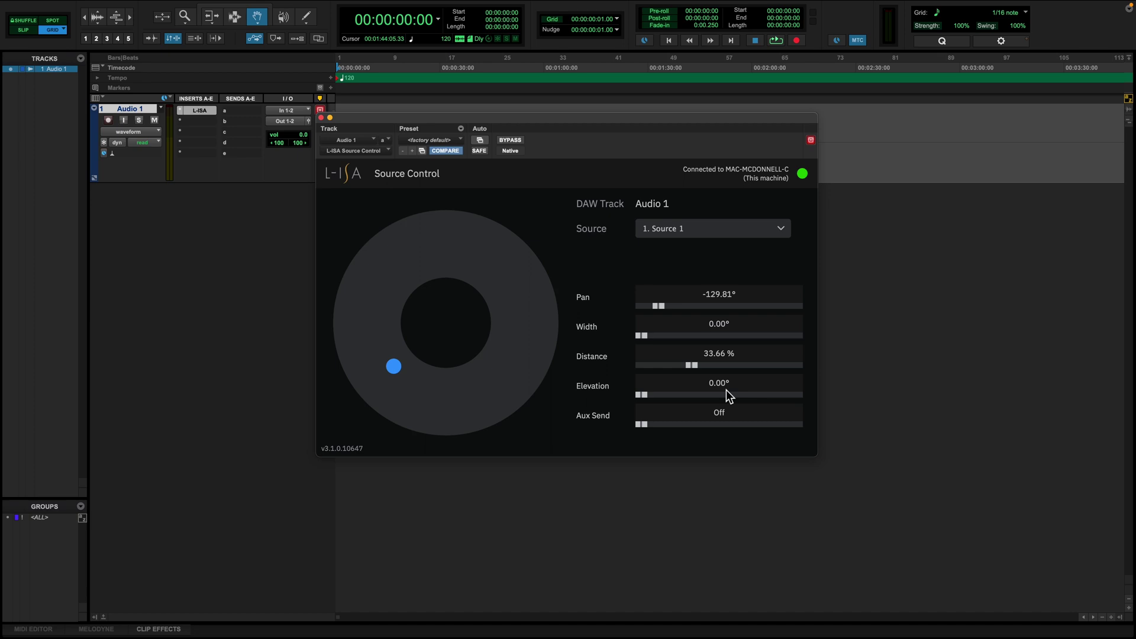
Record touch automation of pan to about -128° and width 6.36°, then start loop playback.
left_click(139, 142)
left_click(162, 155)
key("space")
left_click_drag(673, 299, 700, 307)
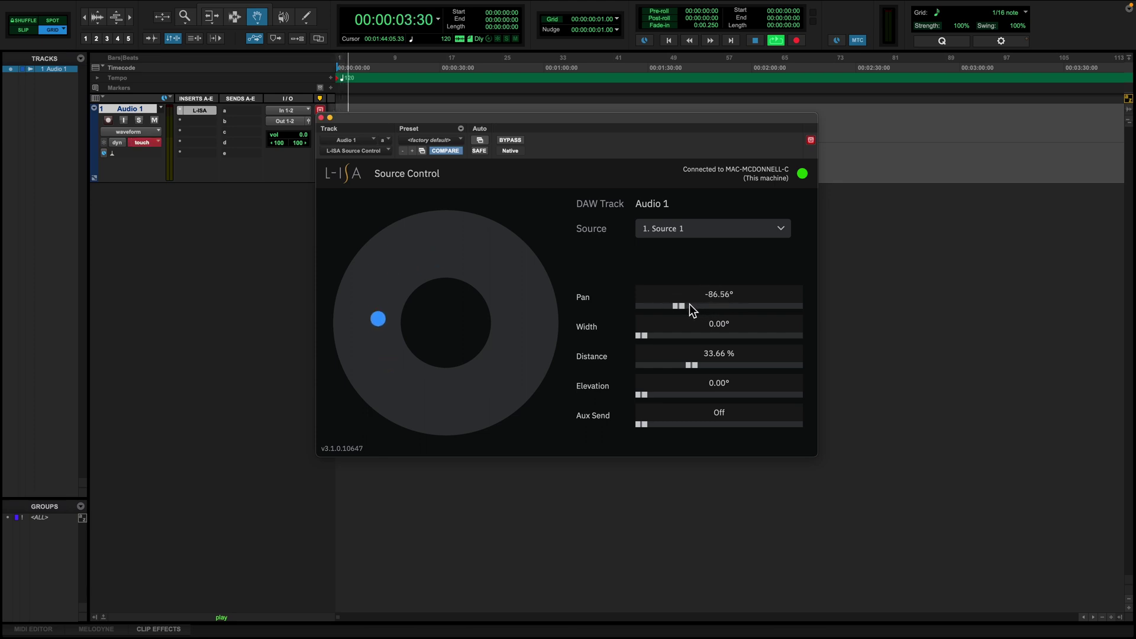
left_click_drag(691, 304, 671, 339)
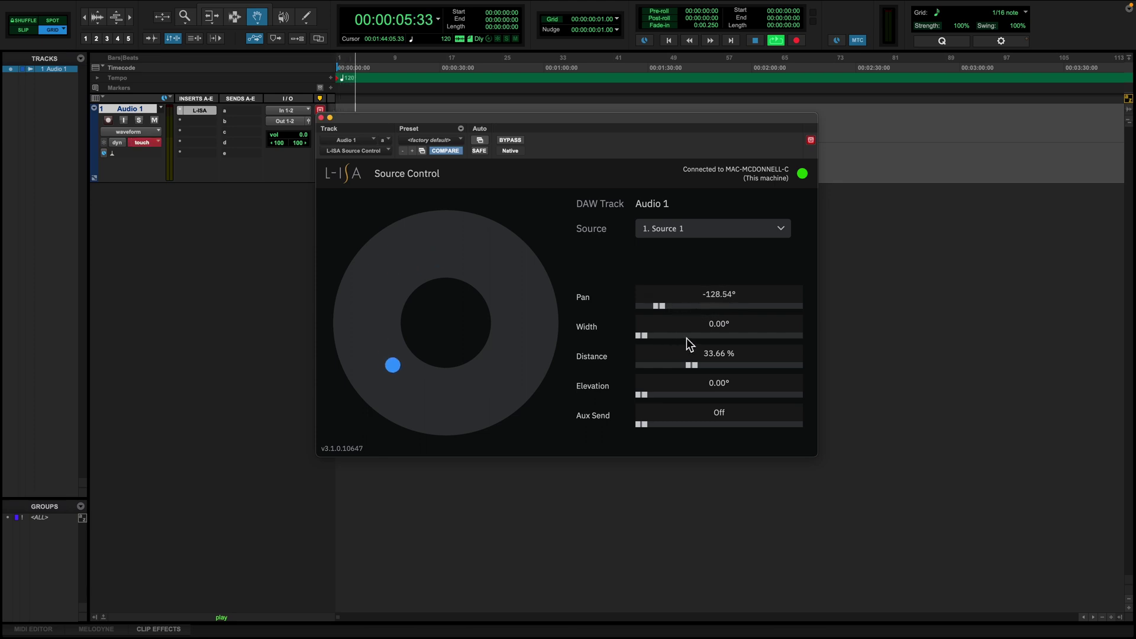
left_click_drag(759, 334, 683, 328)
key("space")
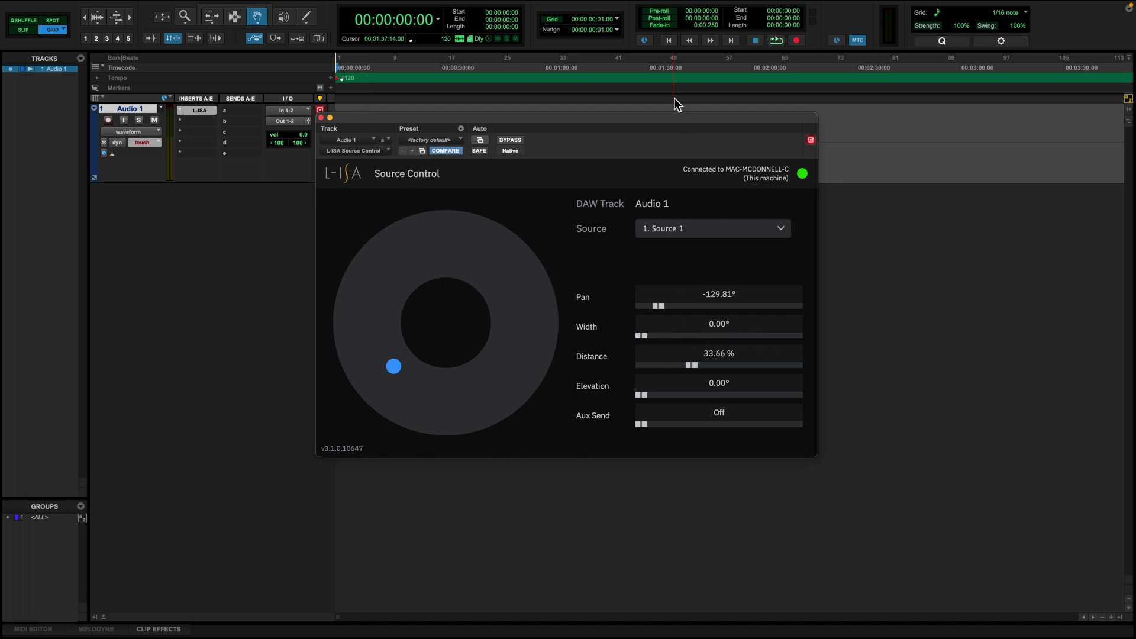
left_click(674, 39)
left_click(782, 41)
Stop playback, place the insertion point at 00:00:26:14 and keep Audio 1 in touch mode.
key("ctrl+Right")
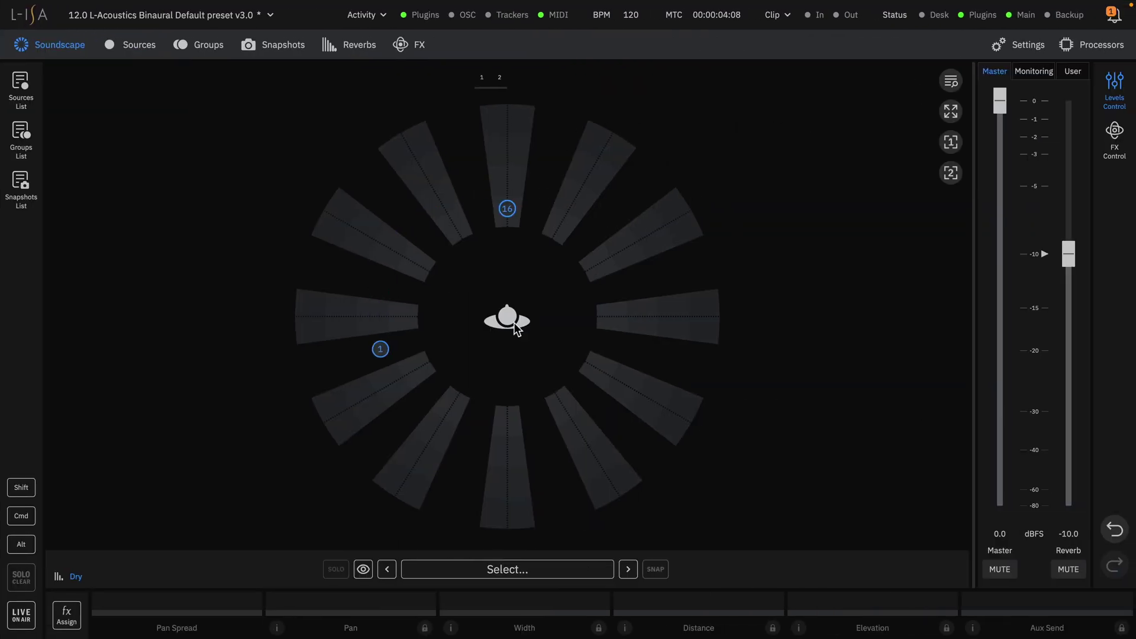
key("ctrl+Left")
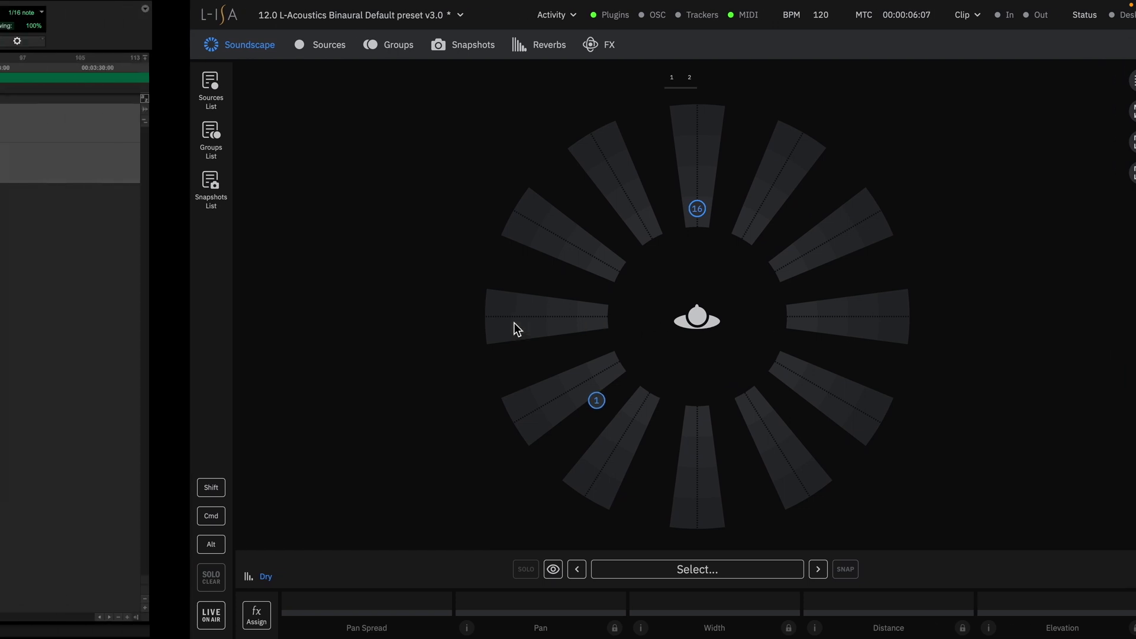
key("space")
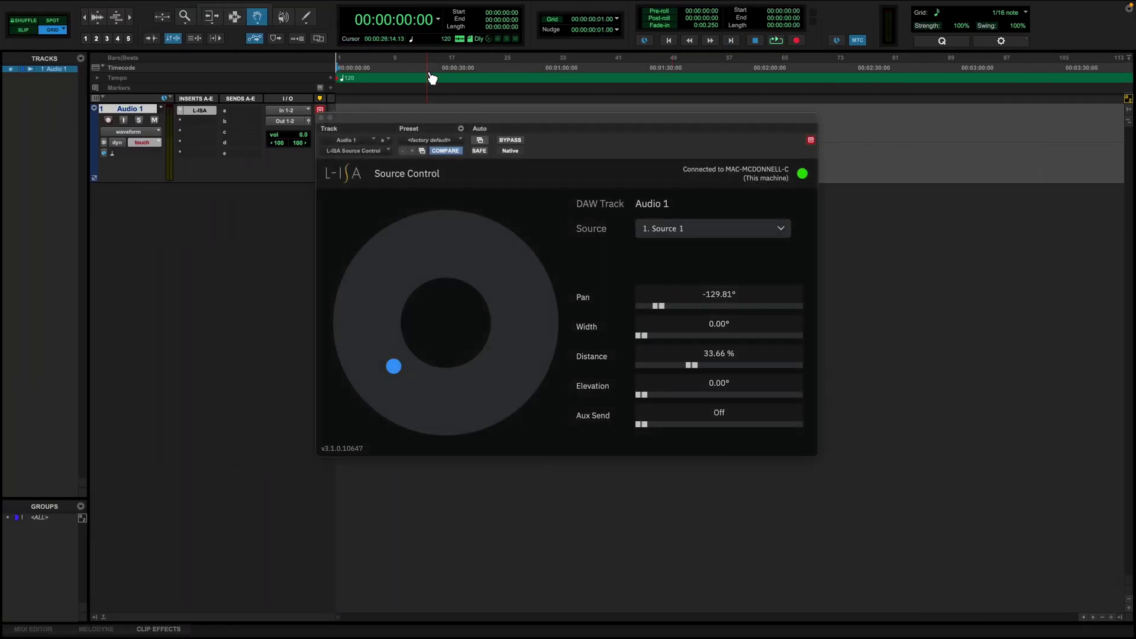
left_click(431, 83)
left_click(146, 142)
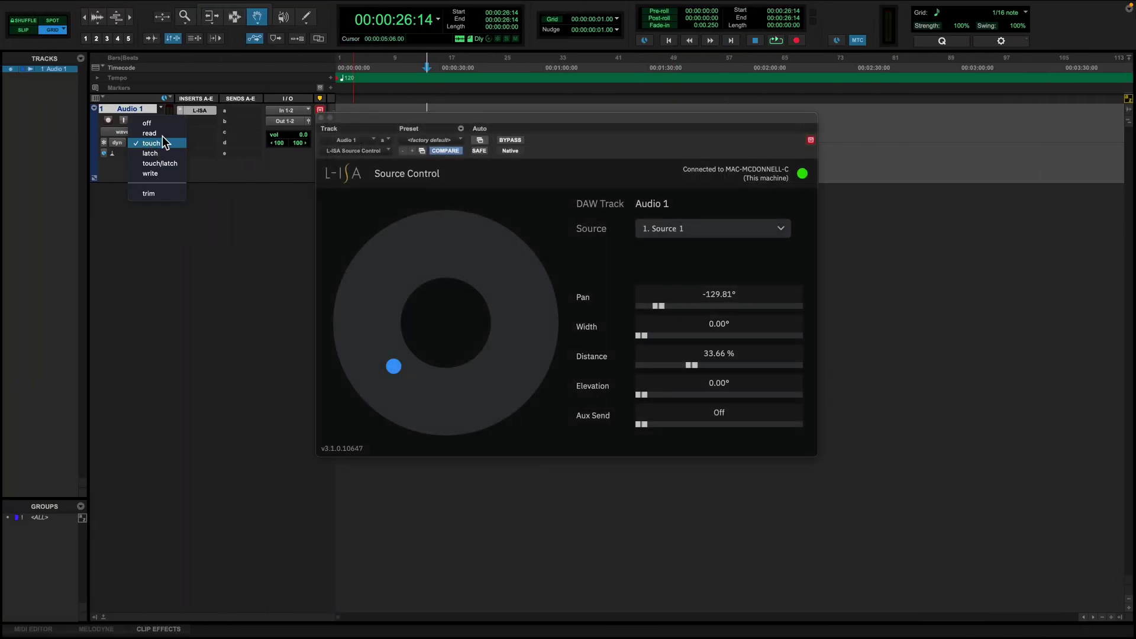
left_click(164, 143)
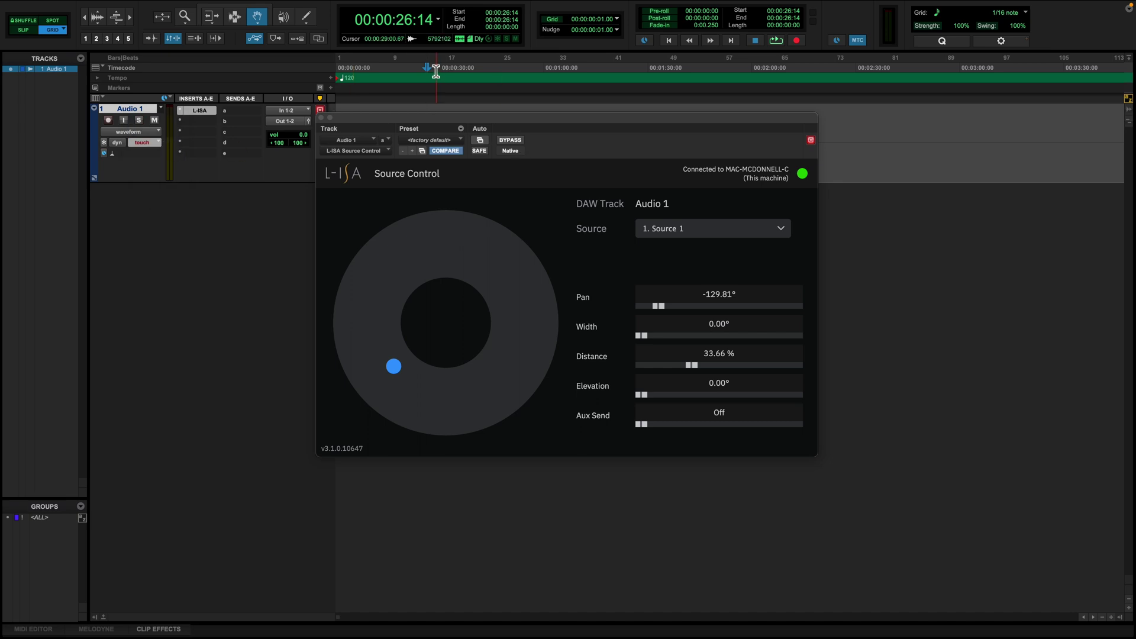
Play from 26:14, drag Source 1 around the listener in L-ISA Controller, then stop.
key("space")
key("ctrl+Right")
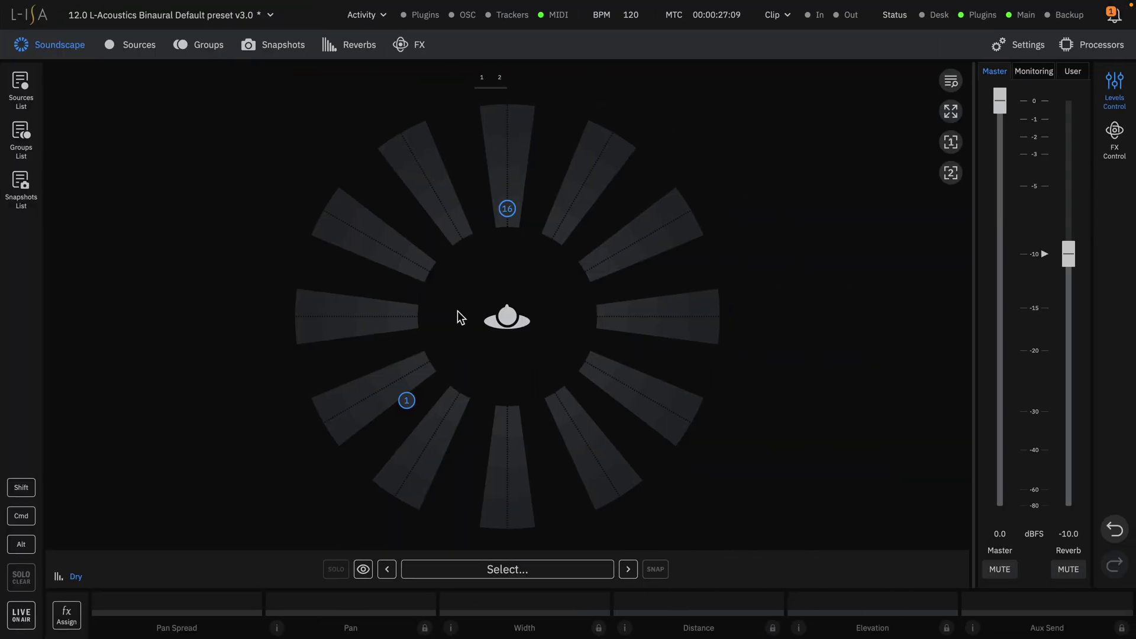
mouse_move(407, 403)
left_mouse_down()
mouse_move(384, 379)
mouse_move(409, 339)
mouse_move(499, 453)
mouse_move(647, 335)
mouse_move(471, 451)
mouse_move(406, 411)
left_mouse_up()
key("ctrl+Left")
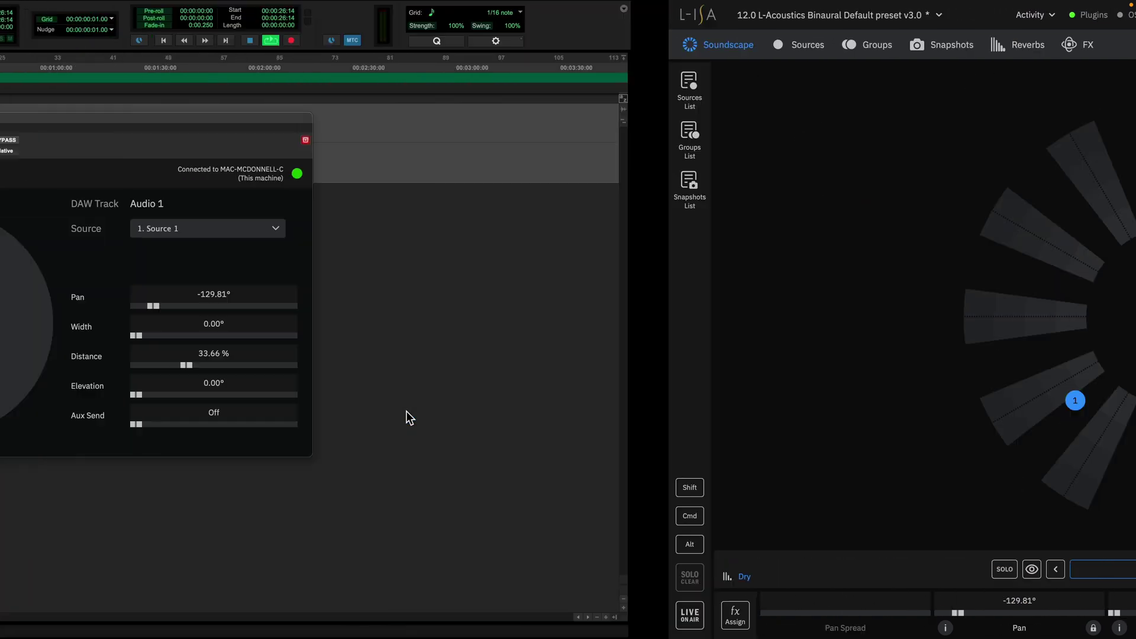
key("space")
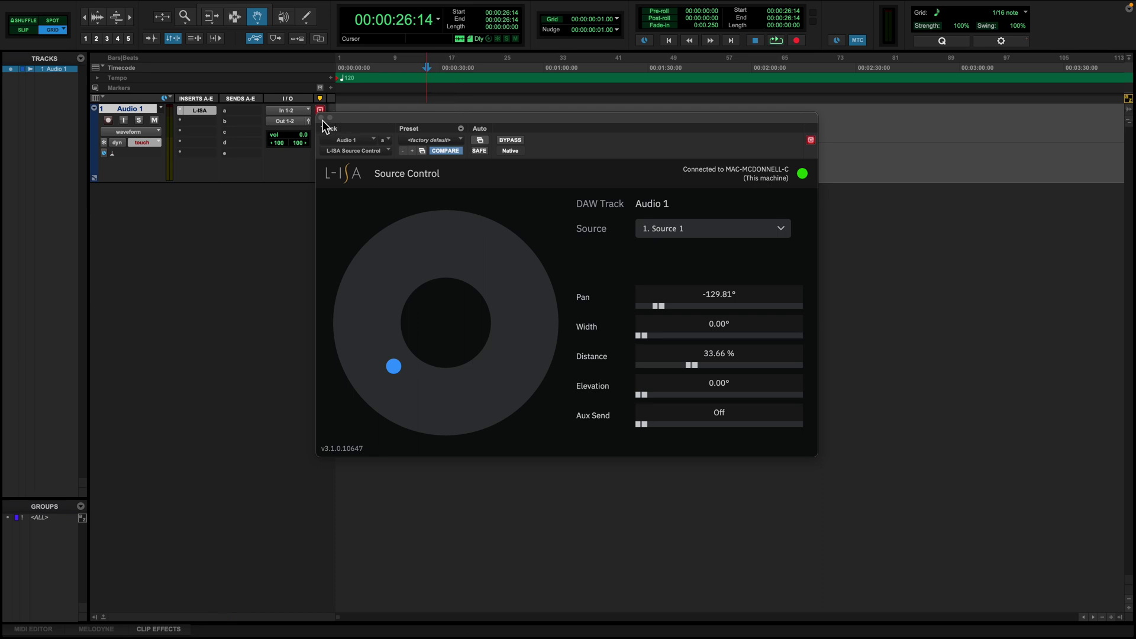
Close the Source Control plugin and show Audio 1's L-ISA Source Control Pan L automation lane.
left_click(321, 118)
left_click(95, 178)
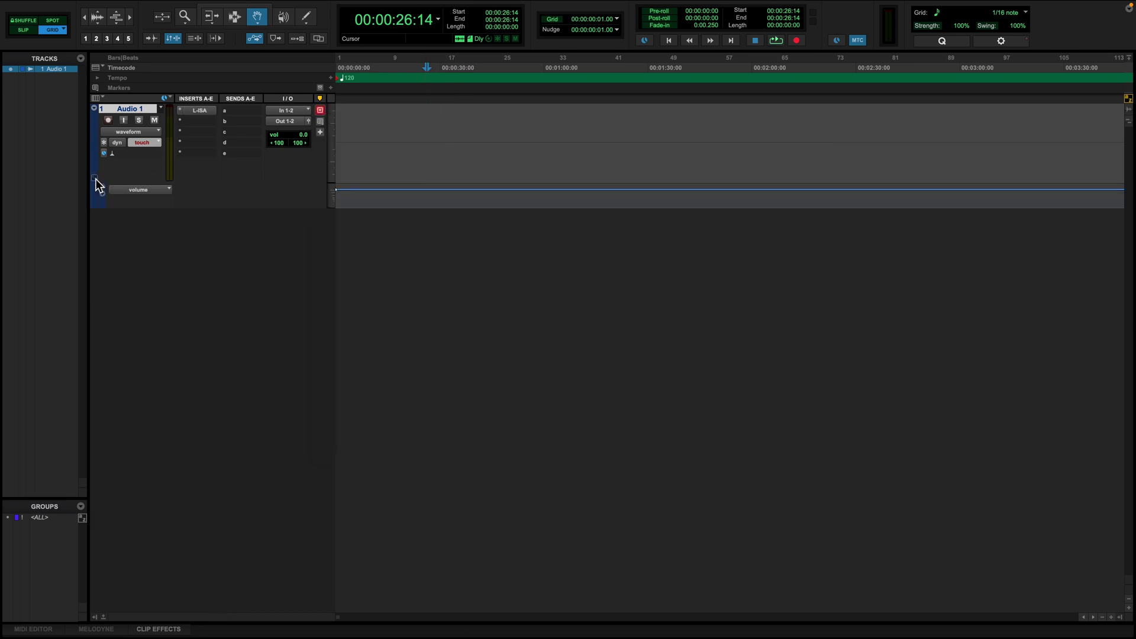
left_click(155, 189)
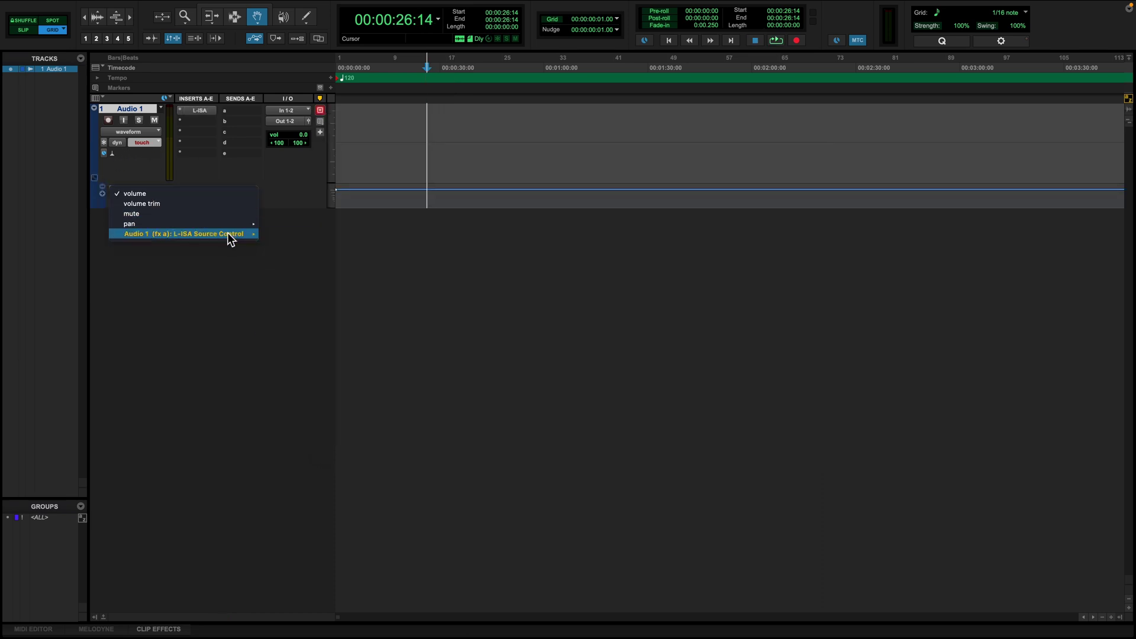
mouse_move(227, 233)
left_click(266, 238)
Play the Pan L automation and watch Source 1 move in L-ISA Controller's Soundscape.
key("space")
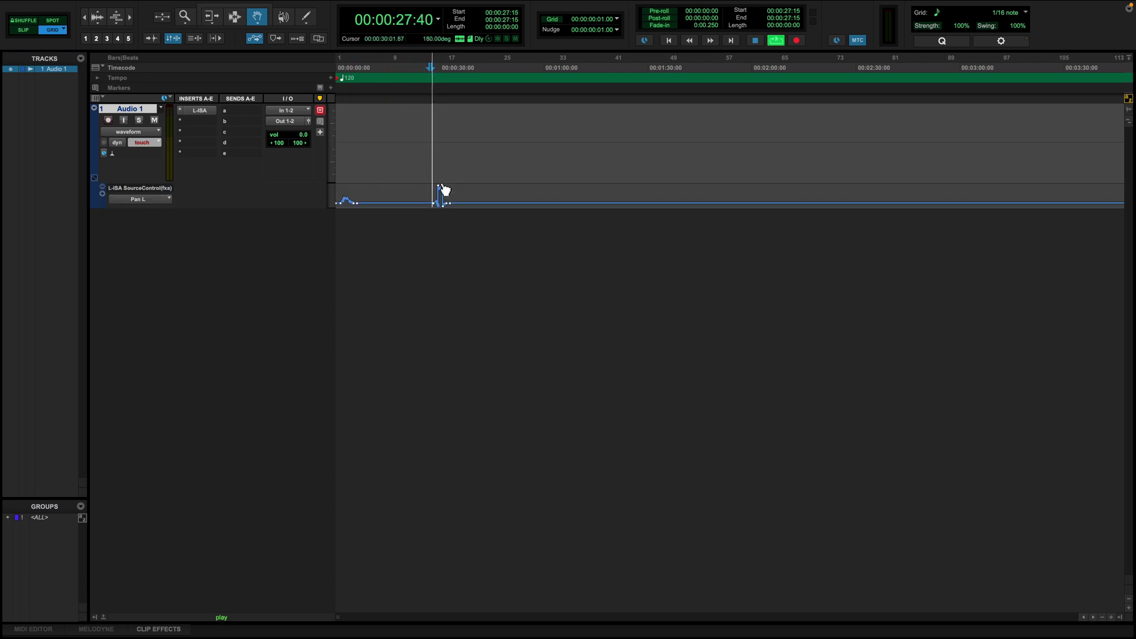
key("super+Tab")
left_click(514, 294)
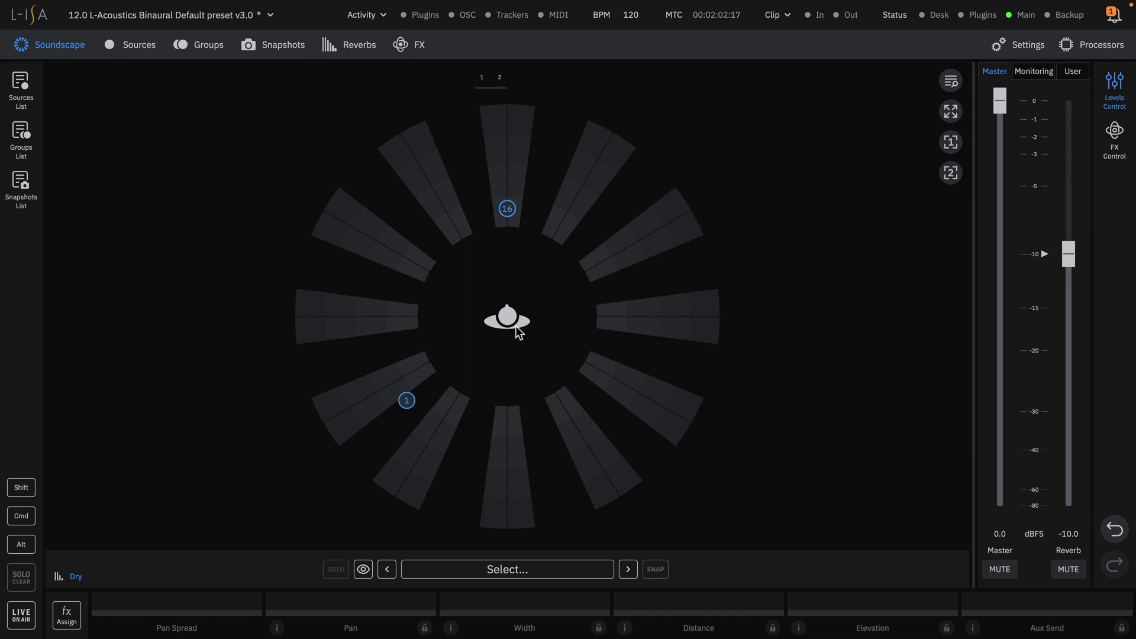
Show the Sources and Groups lists and select Sources 3 through 8.
left_click(30, 101)
left_click(31, 137)
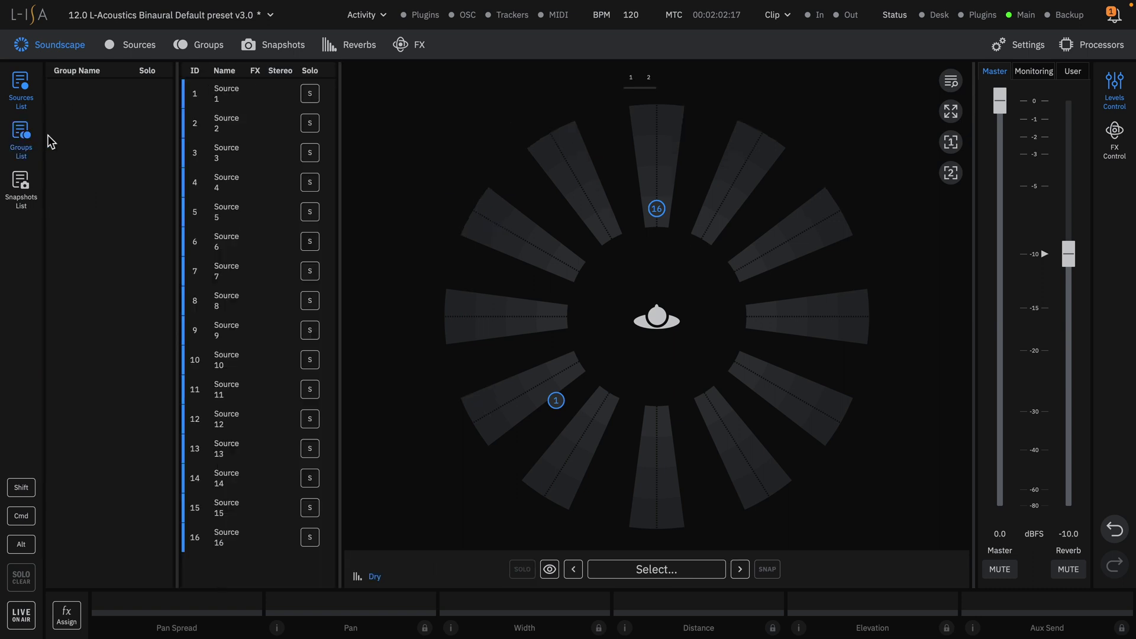
left_click(229, 94)
key("shift")
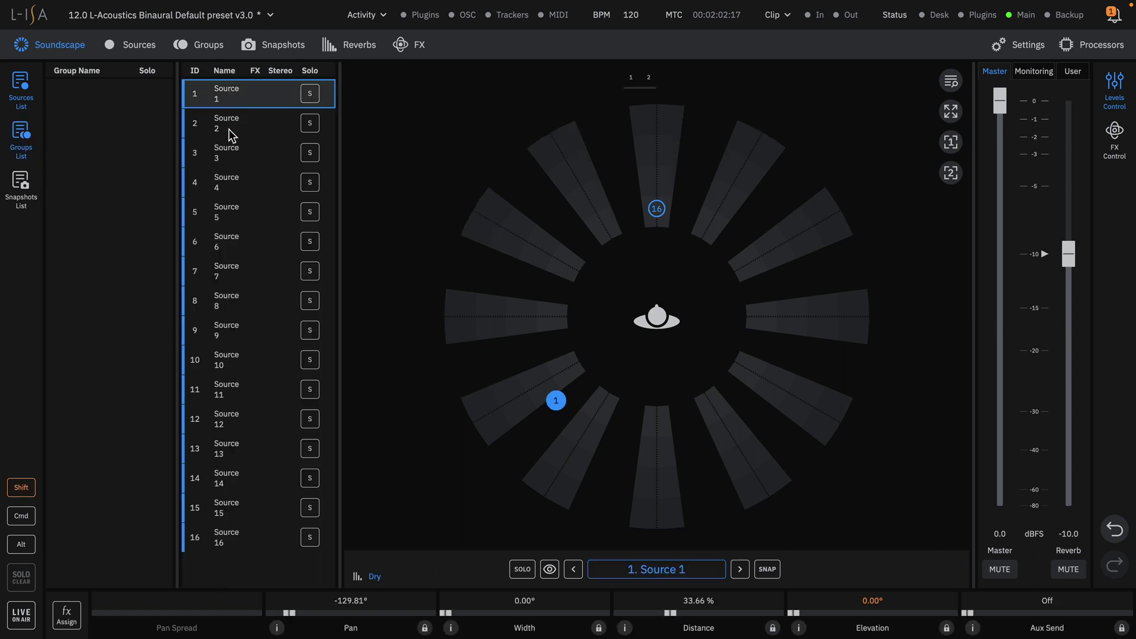
left_click(238, 164)
left_click(234, 305, "shift")
Drop Sources 3–8 into the Groups list as a new group named 'Control Group'.
left_click_drag(237, 158, 108, 155)
key("BackSpace")
type("Control Group")
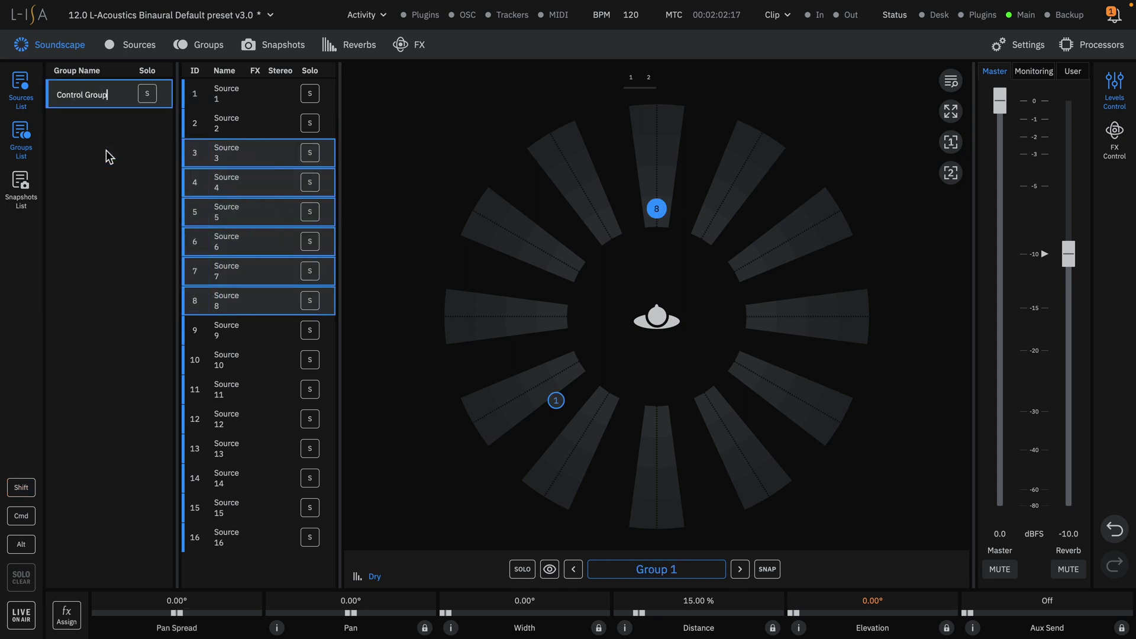
key("Return")
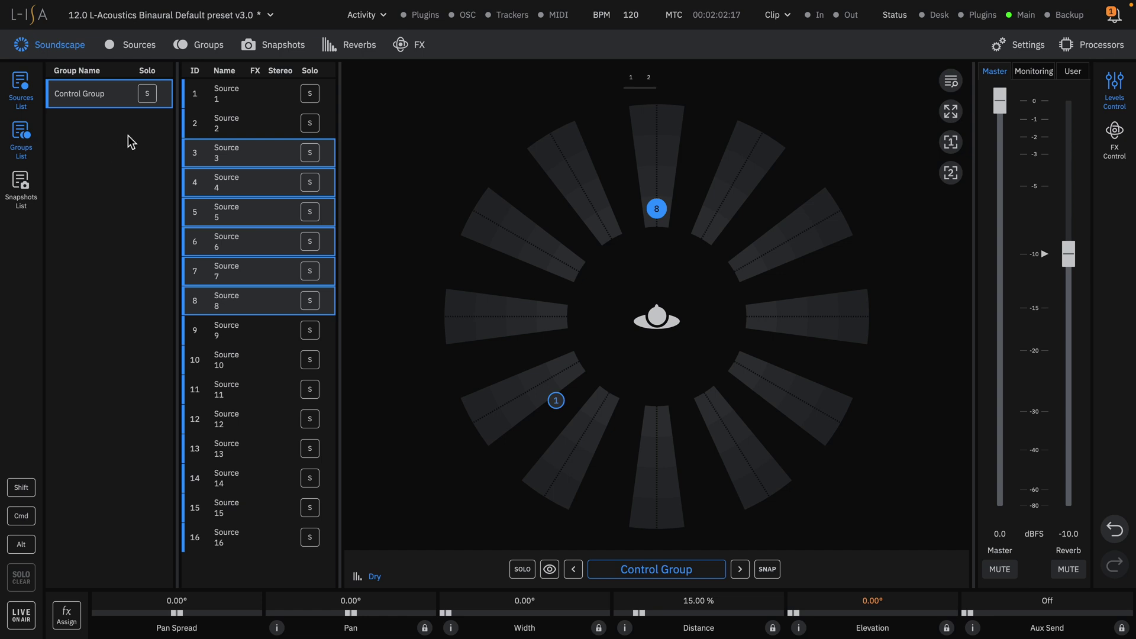
In the Groups table, turn Control on for Control Group and enable its W, D, E and S plugin toggles.
left_click(196, 48)
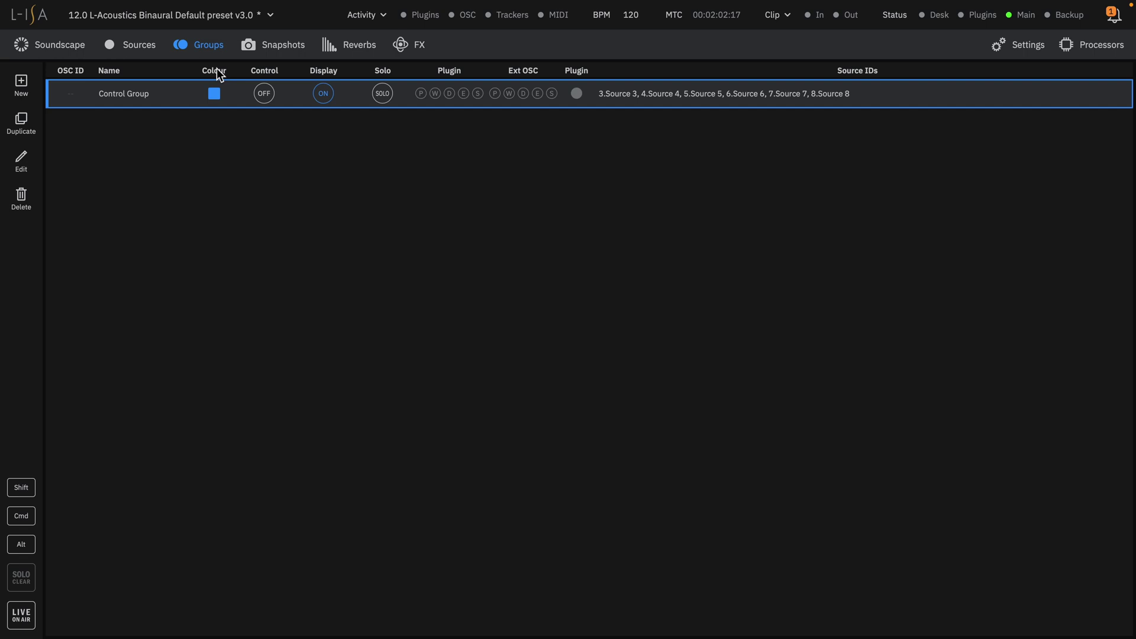
left_click(264, 93)
left_click(435, 94)
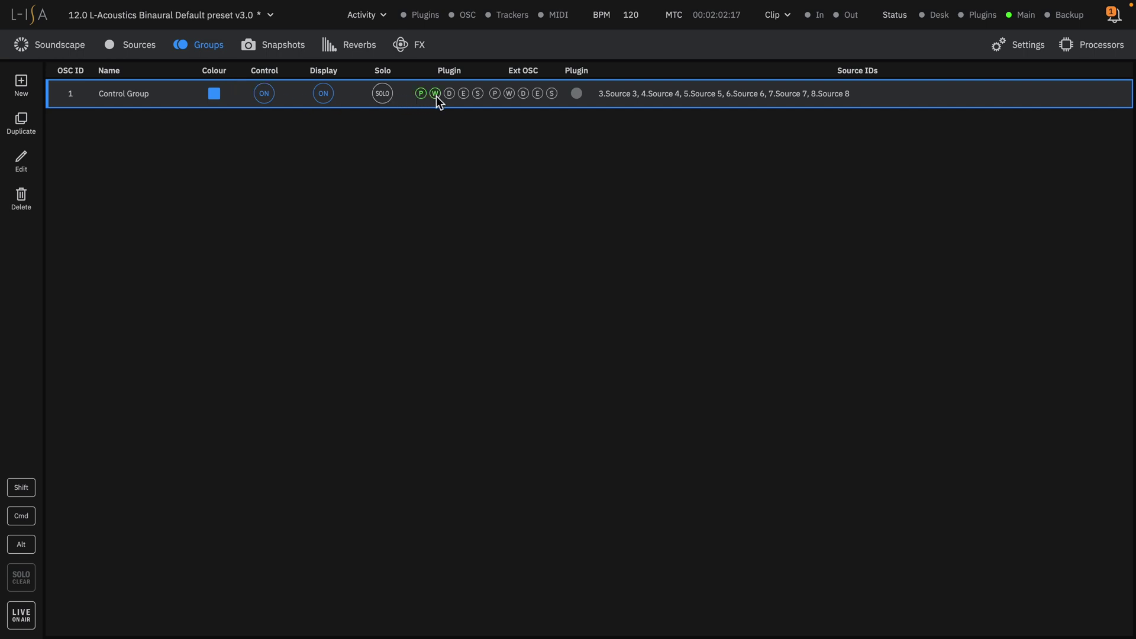
left_click(449, 94)
left_click(464, 94)
left_click(479, 93)
Insert the Sound Field L-ISA Group Control plugin on Audio 1 and link it to 1. Control Group.
key("ctrl+Left")
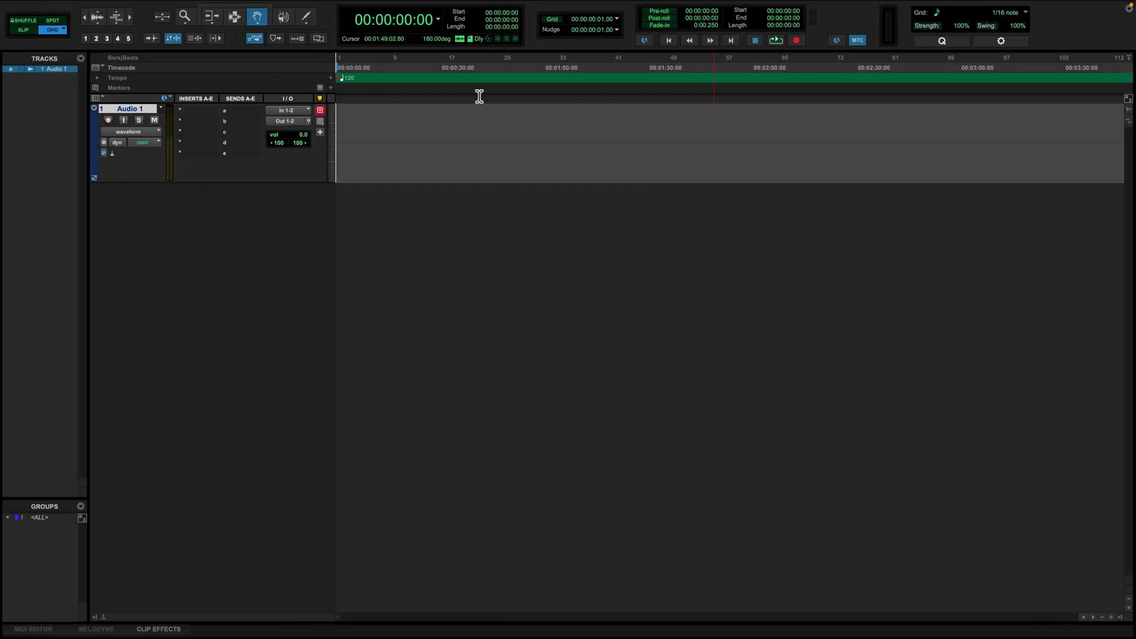
left_click(205, 109)
mouse_move(205, 109)
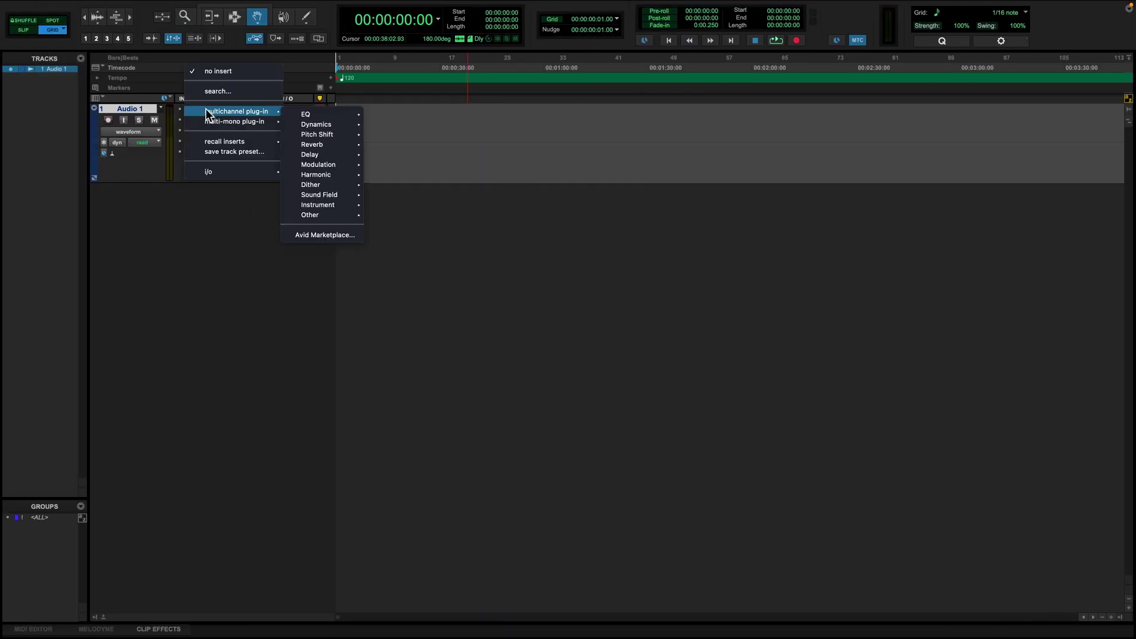
mouse_move(335, 198)
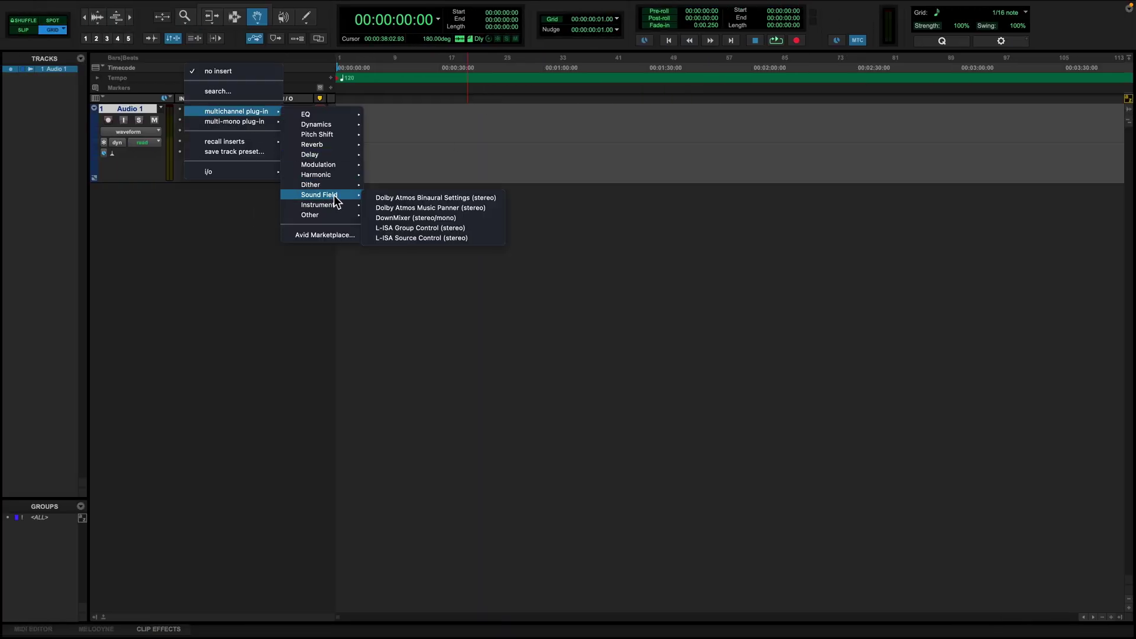
left_click(421, 232)
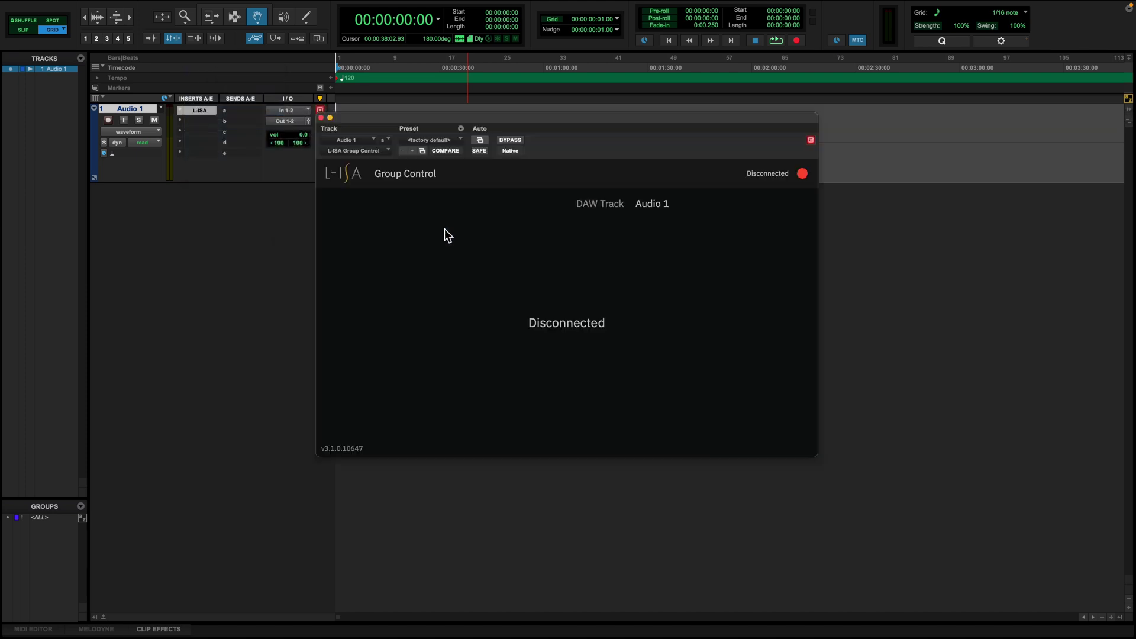
left_click(784, 228)
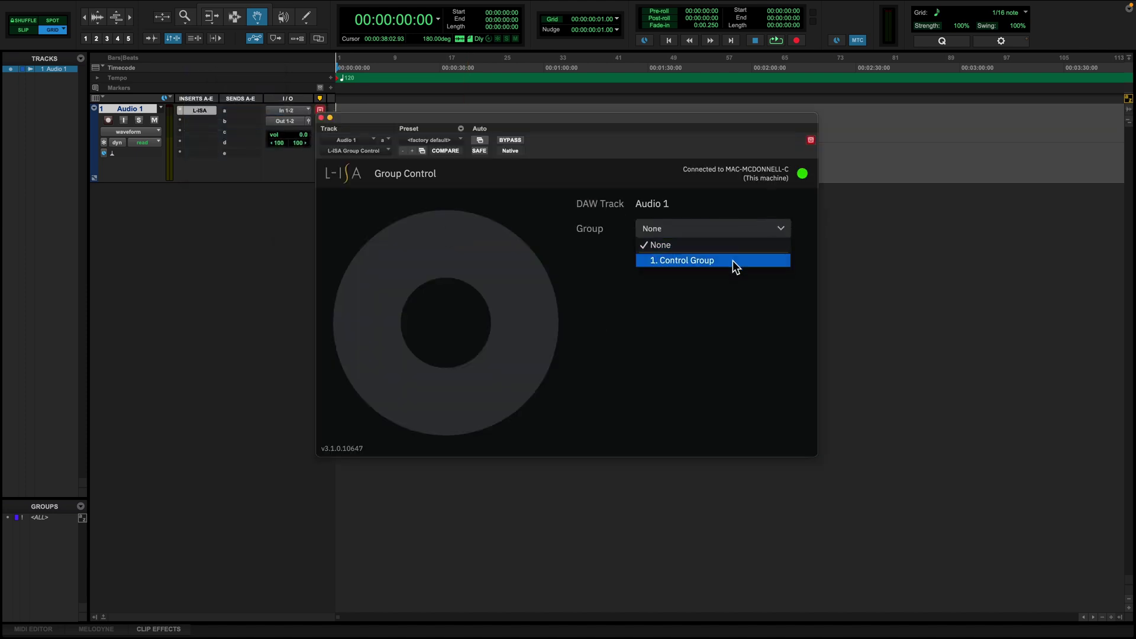
left_click(733, 261)
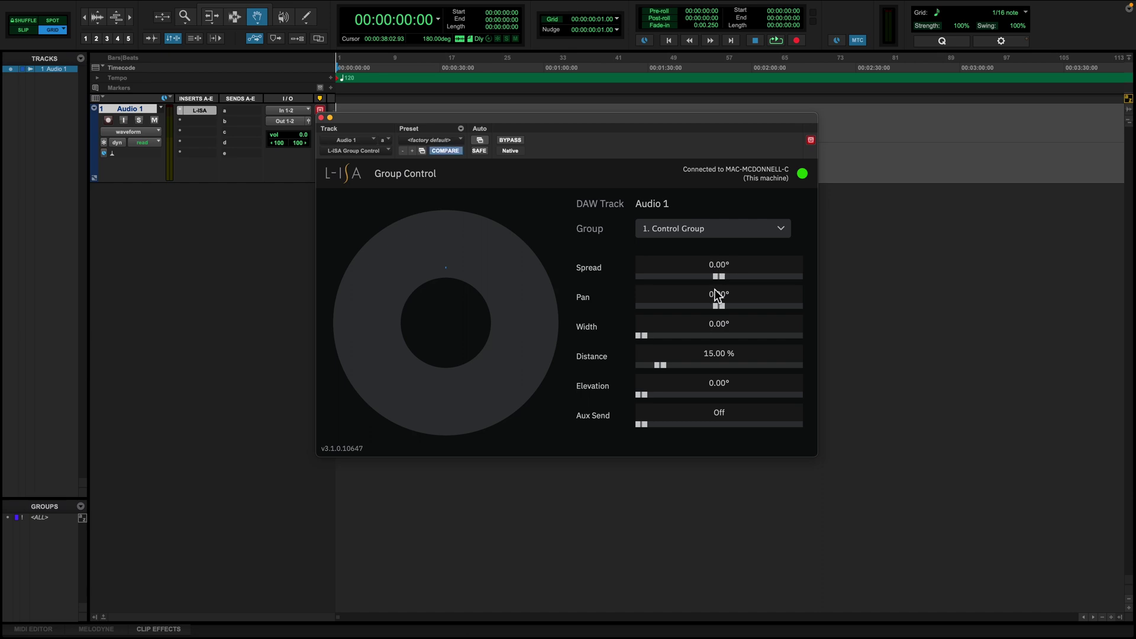